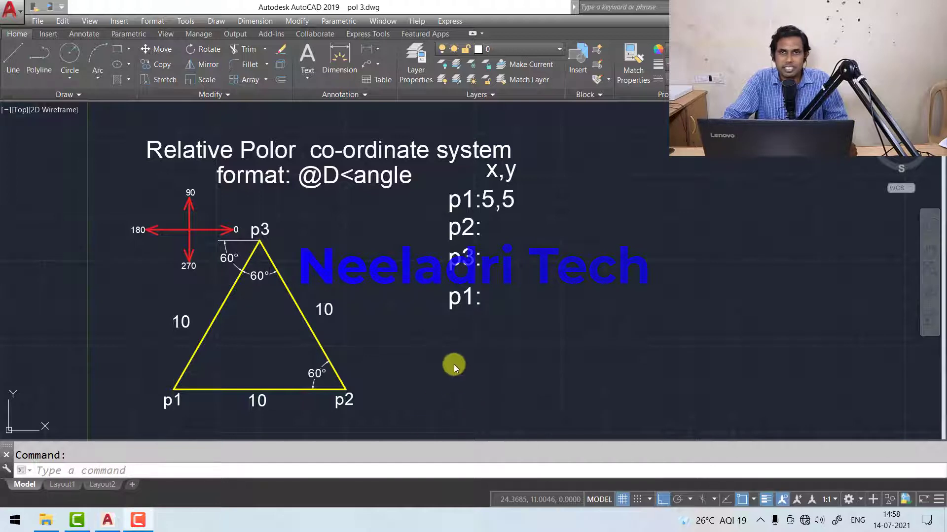
Pan and zoom the view to recentre the triangle diagram and coordinate notes.
click(363, 328)
middle_drag(388, 312, 355, 302)
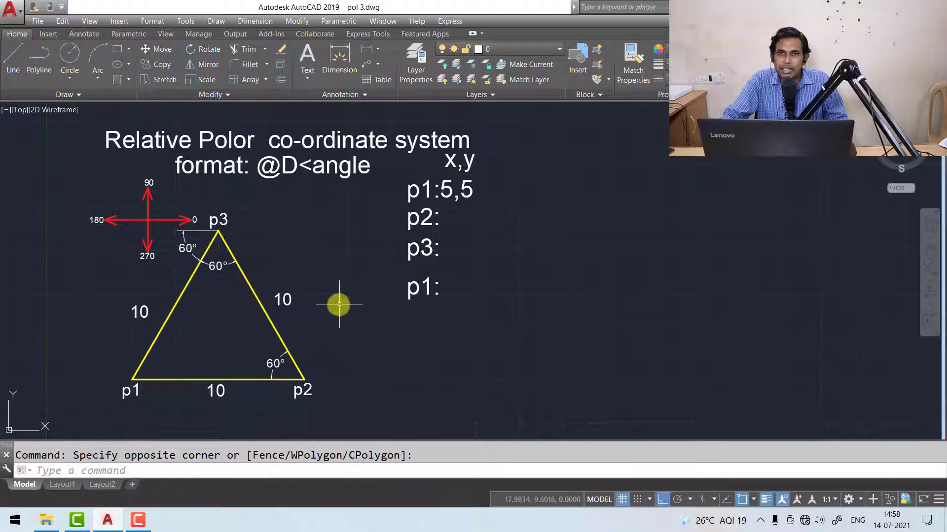
middle_drag(344, 342, 331, 352)
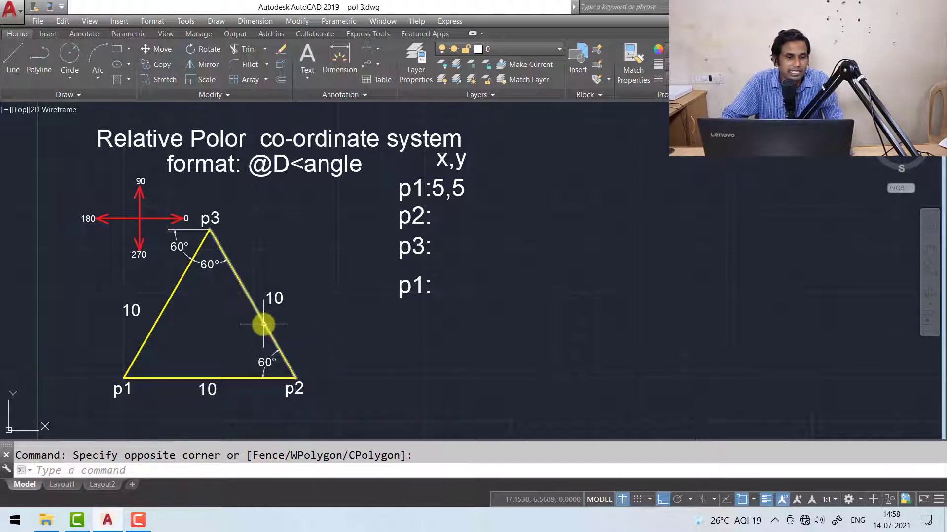
middle_drag(224, 333, 220, 340)
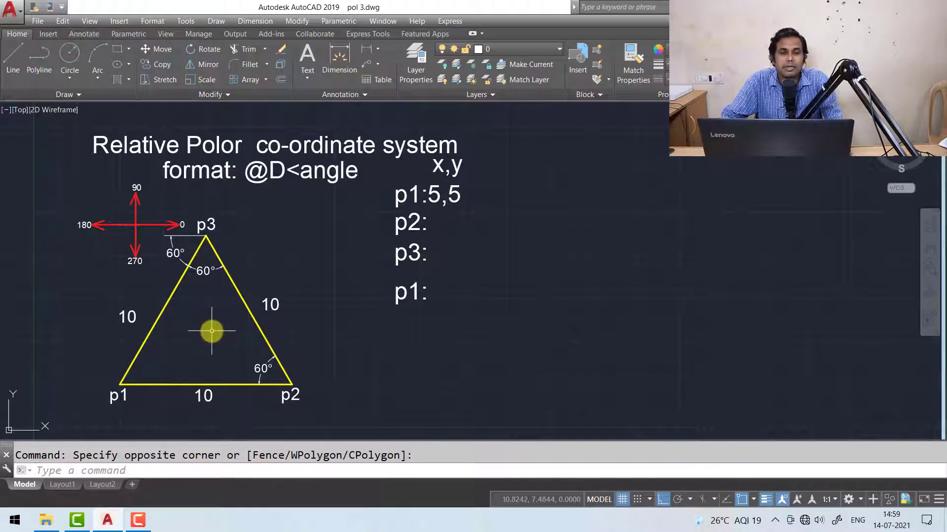
scroll(208, 327, up, 2)
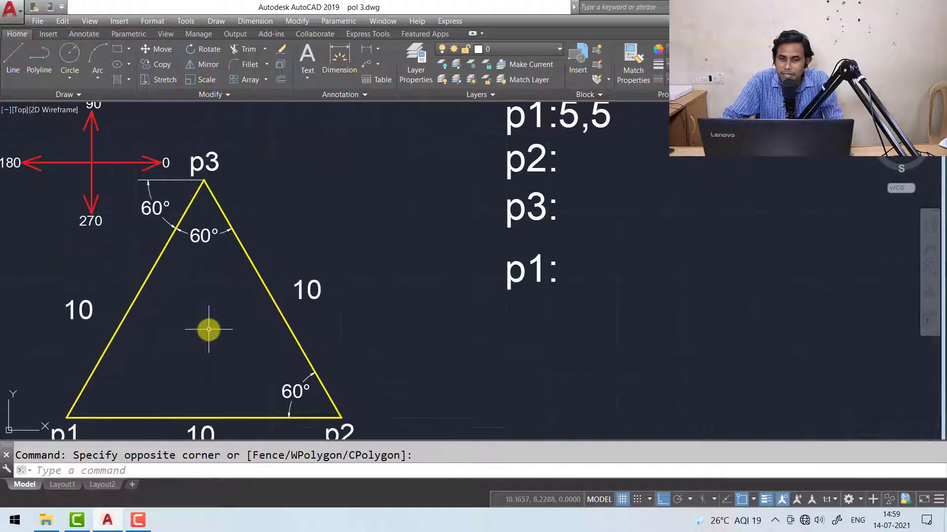
scroll(217, 328, down, 3)
scroll(211, 331, up, 1)
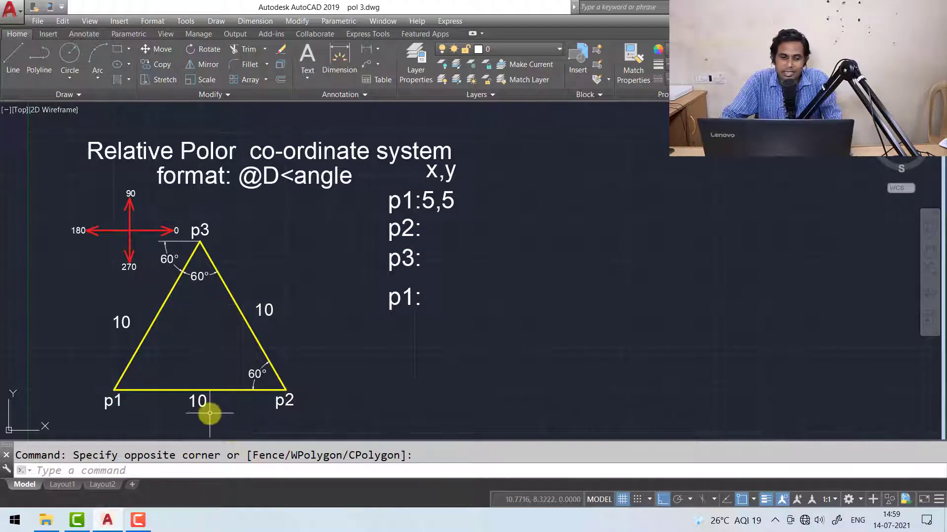
text(ed)
key(Return)
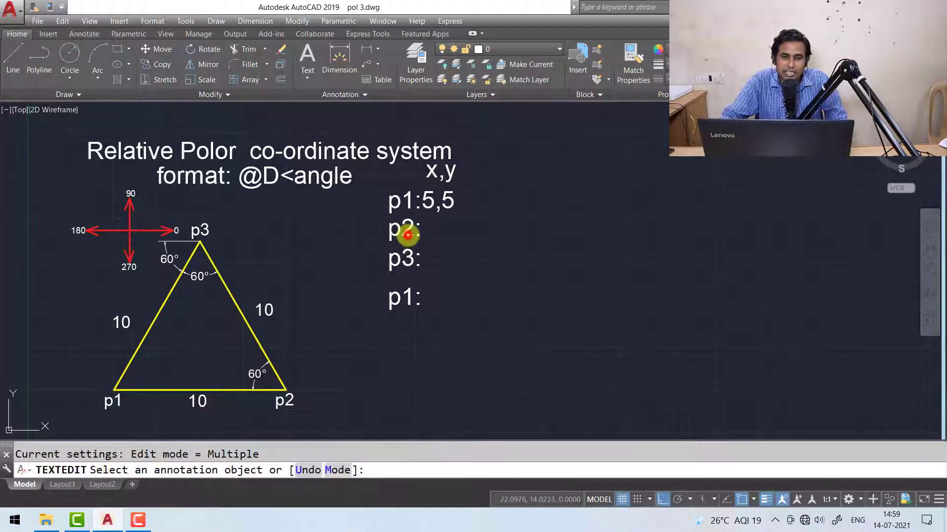
click(423, 235)
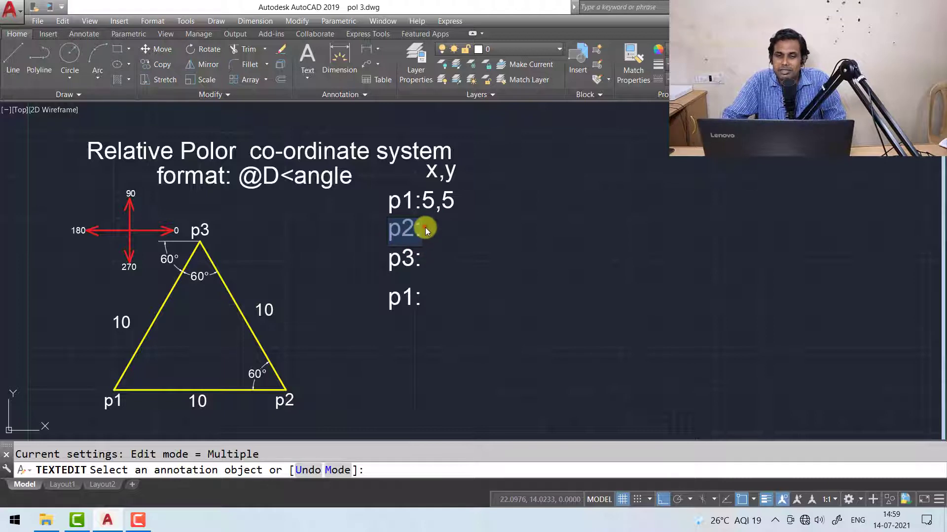
click(423, 226)
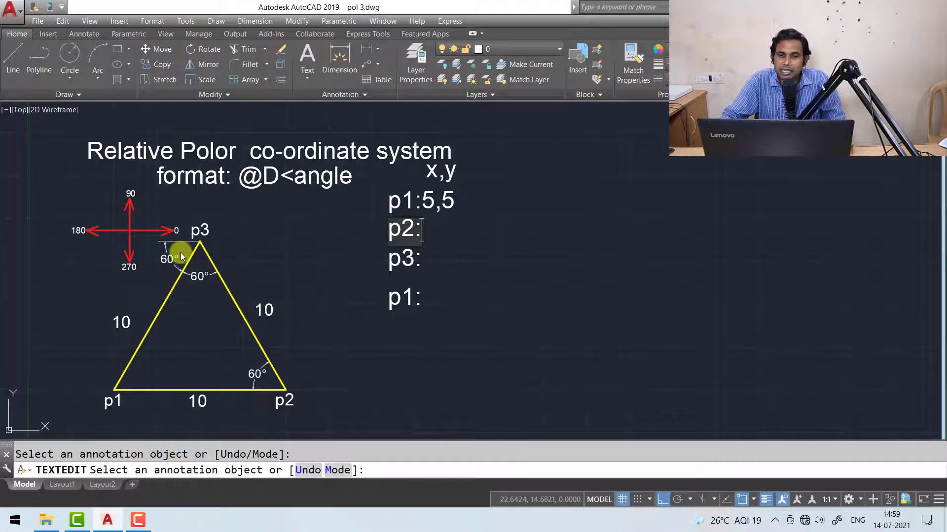
text(@10<0)
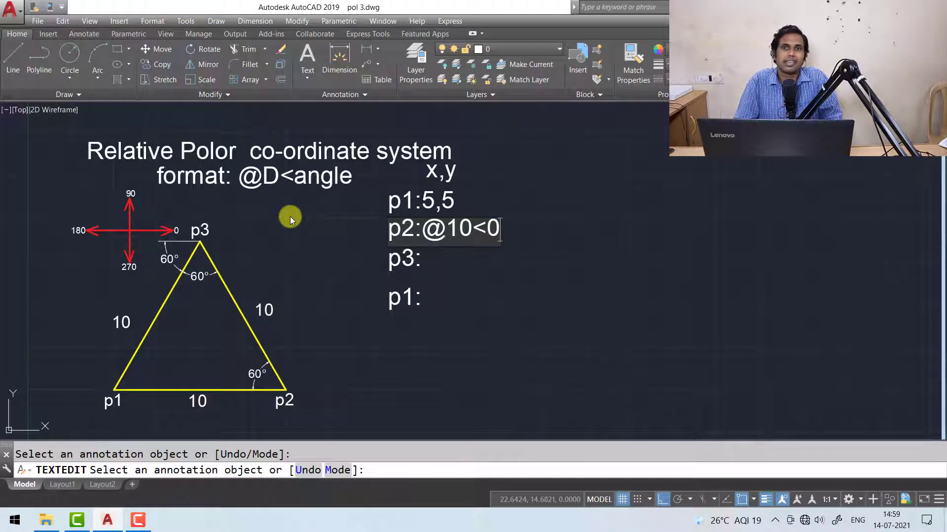
click(290, 217)
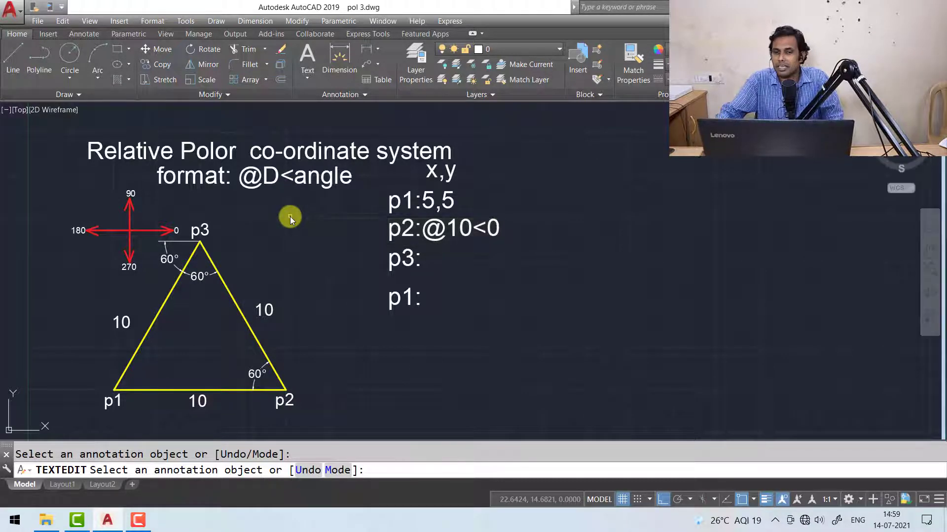
key(Escape)
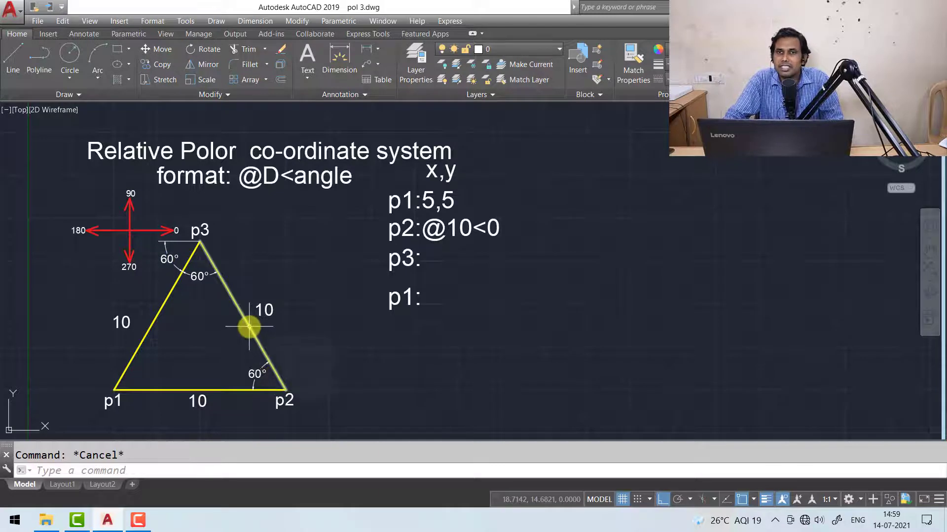
click(256, 372)
key(Delete)
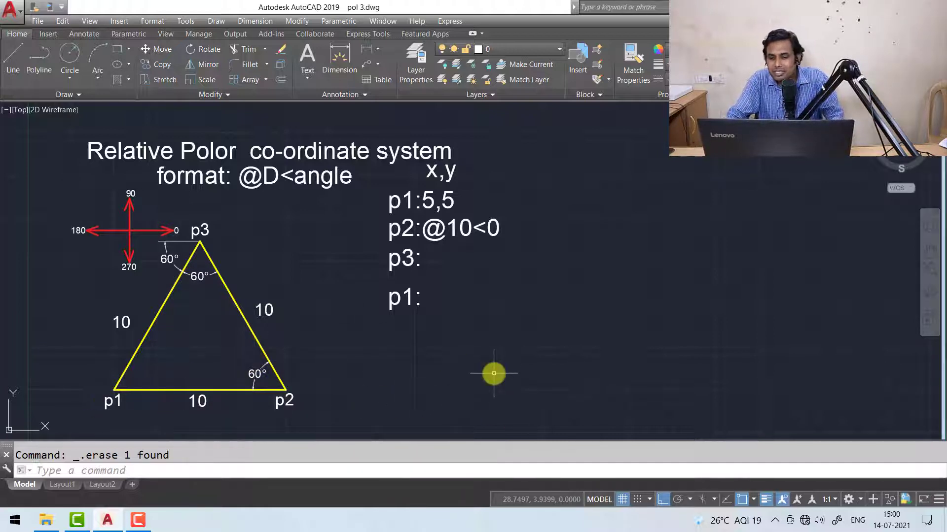
Draw a horizontal line and a vertical line rising from its midpoint.
text(1)
key(Return)
click(466, 382)
click(727, 382)
key(Return)
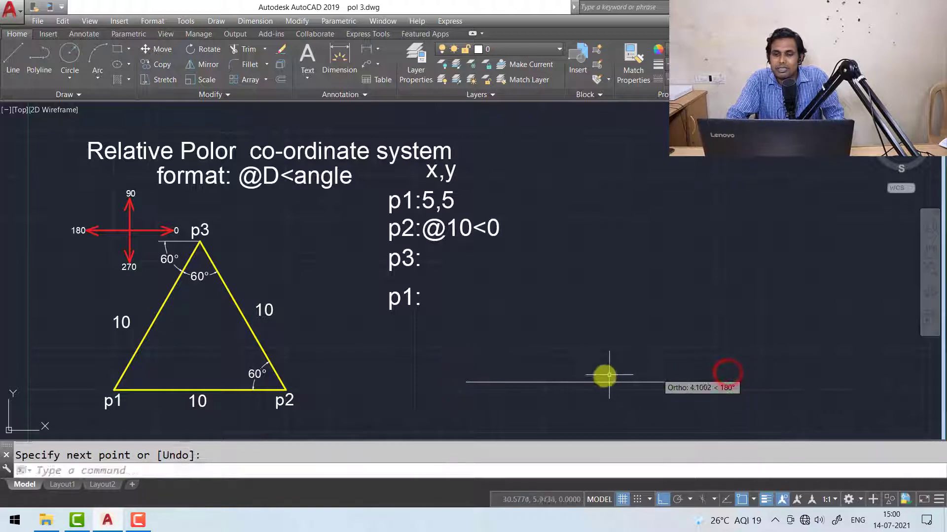
key(Return)
click(592, 385)
click(573, 237)
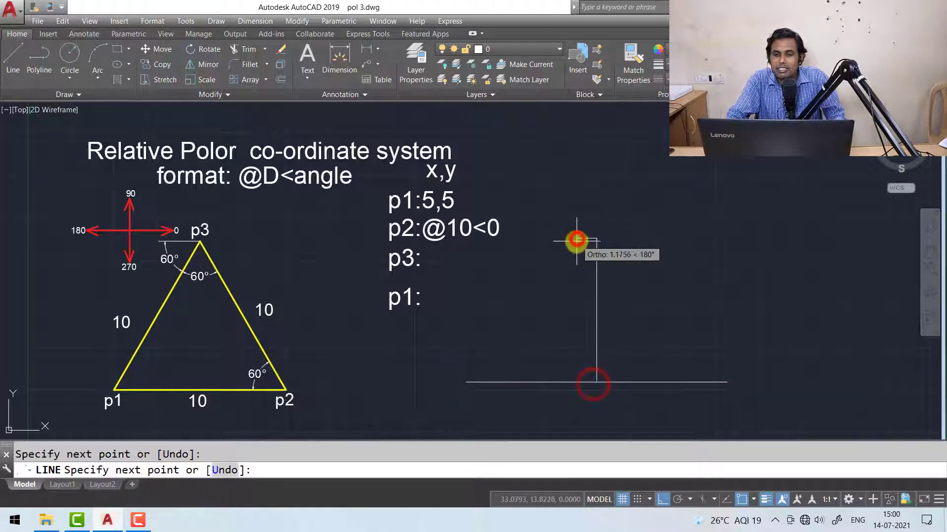
key(Escape)
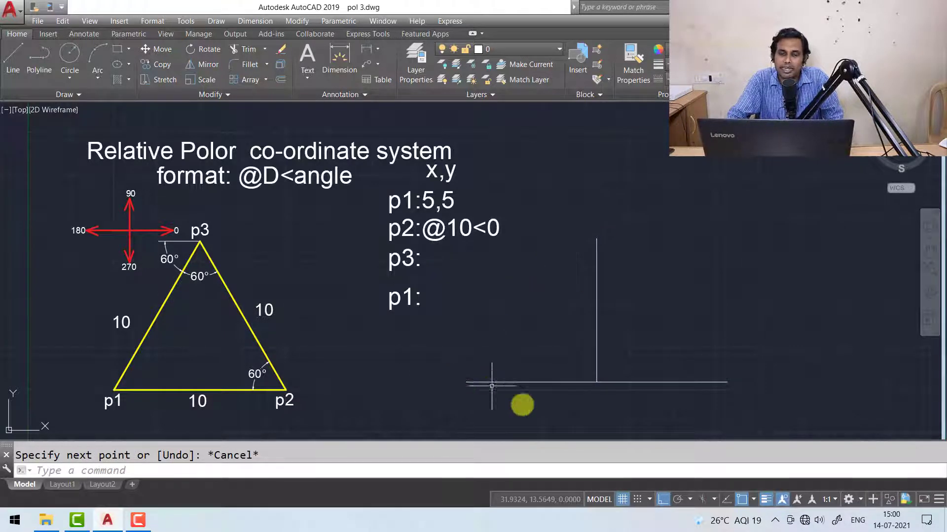
Stretch the vertical line's bottom grip down below the horizontal line.
click(625, 309)
click(547, 340)
click(597, 382)
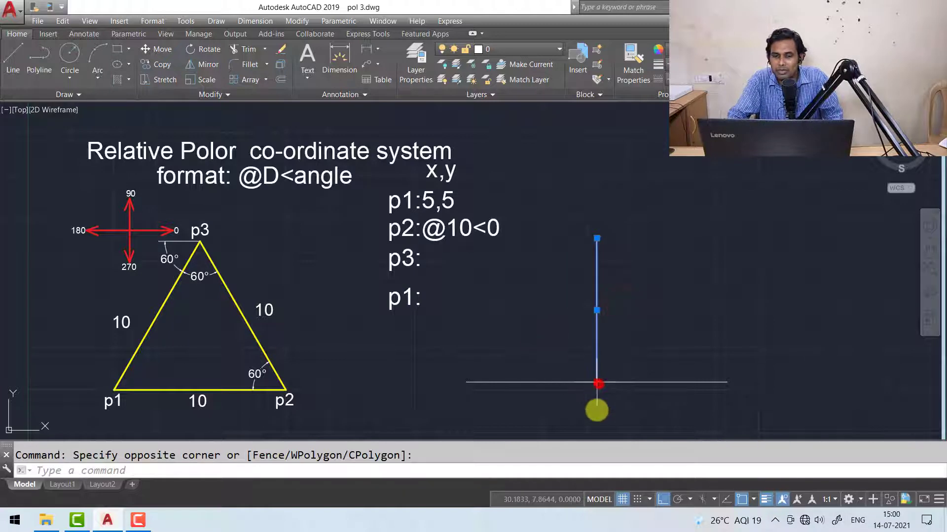
click(596, 438)
key(Escape)
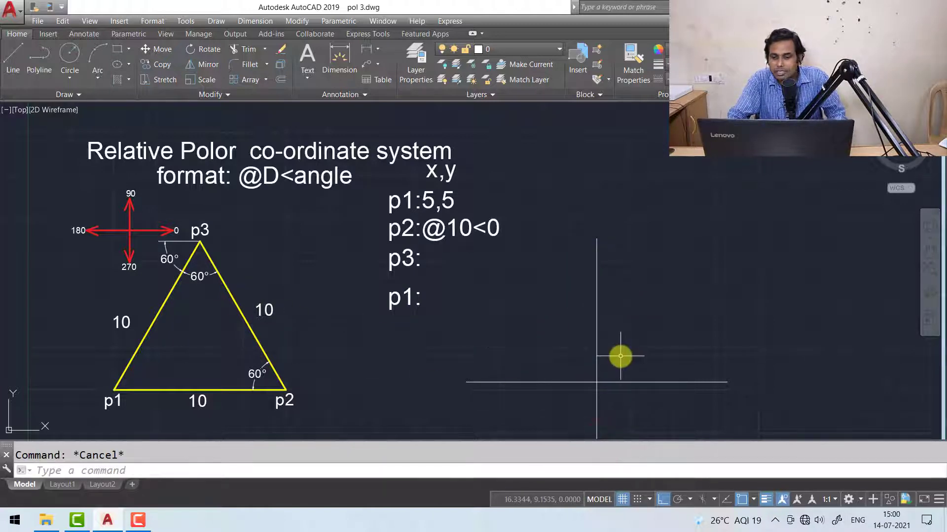
text(l)
With Ortho off, draw a slanted line rising up-right from the intersection.
key(Return)
click(596, 383)
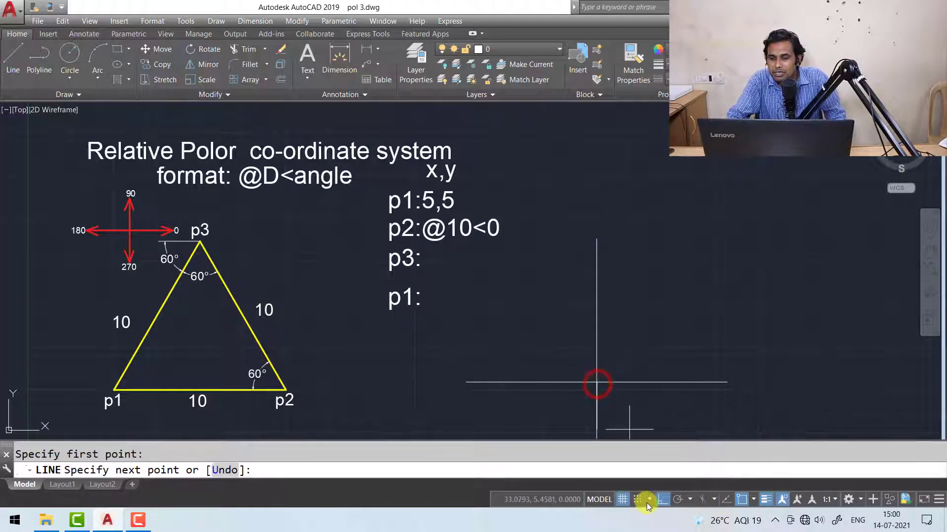
click(660, 501)
click(694, 239)
key(Escape)
text(da)
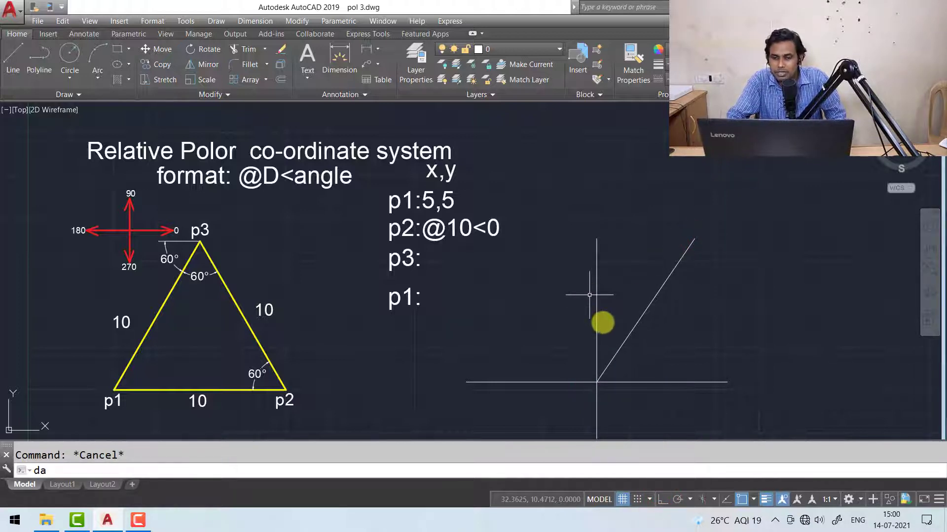
Place a trial 34° angular dimension between the vertical and slanted lines, then delete it.
text(n)
key(Return)
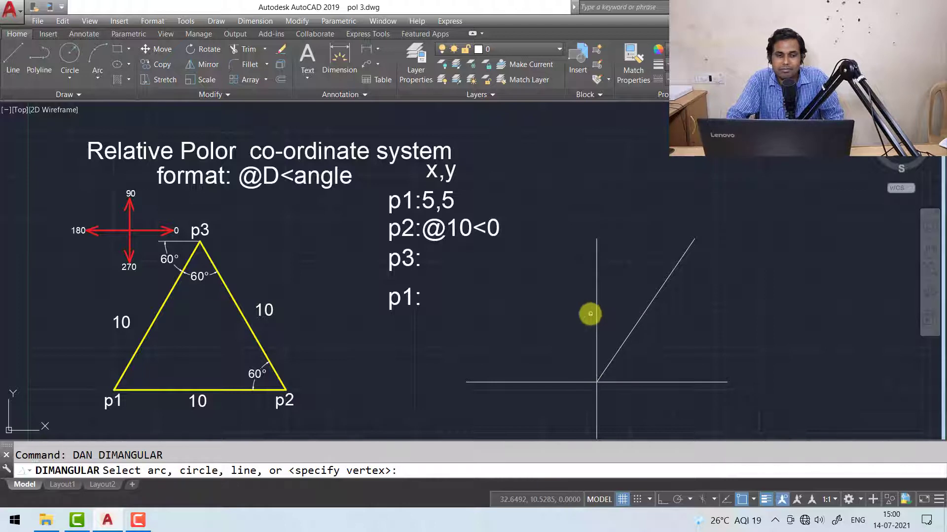
click(597, 314)
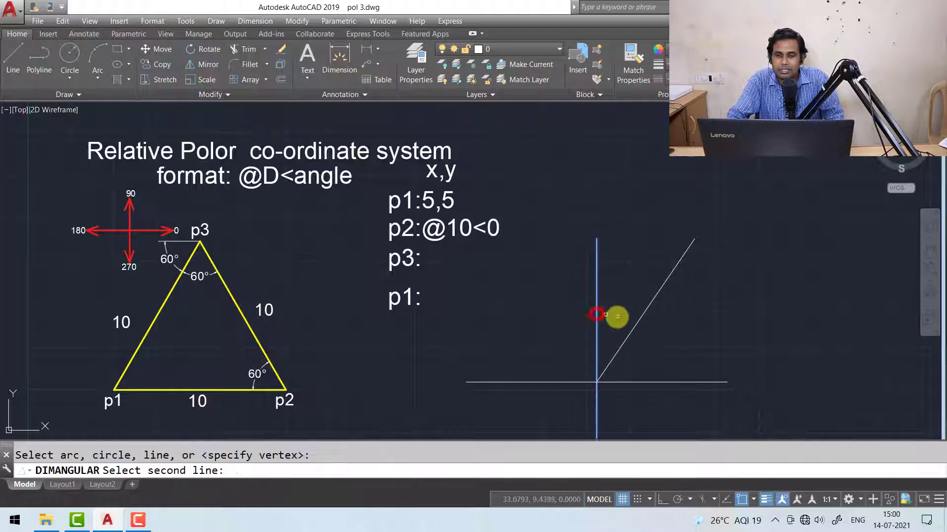
click(636, 325)
click(623, 291)
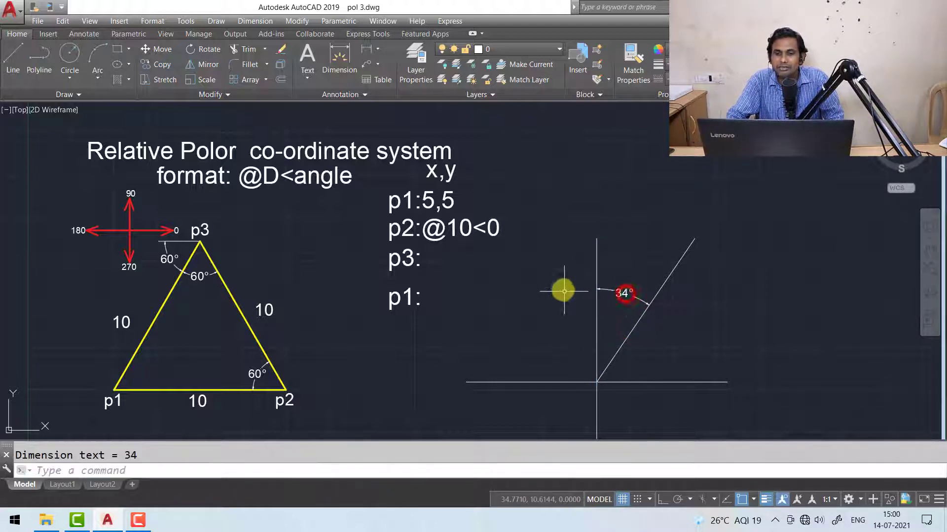
middle_drag(602, 321, 596, 314)
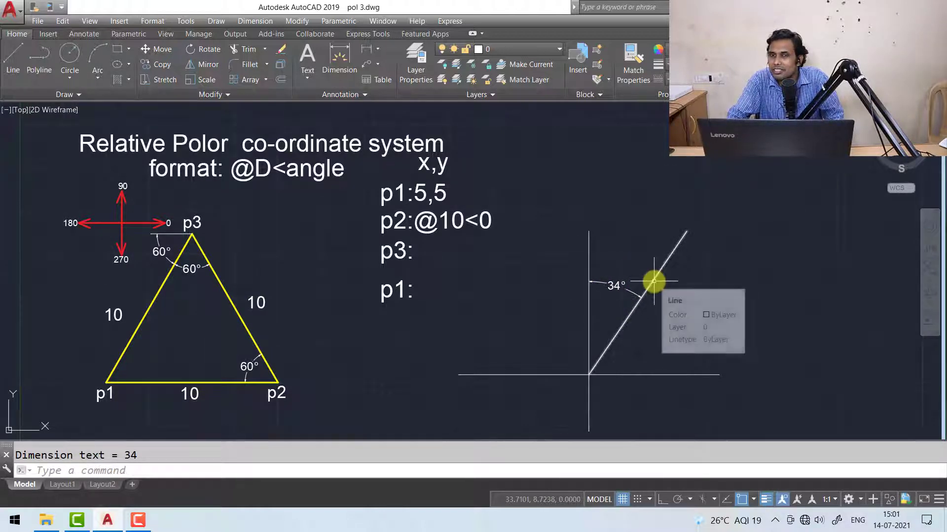
click(619, 291)
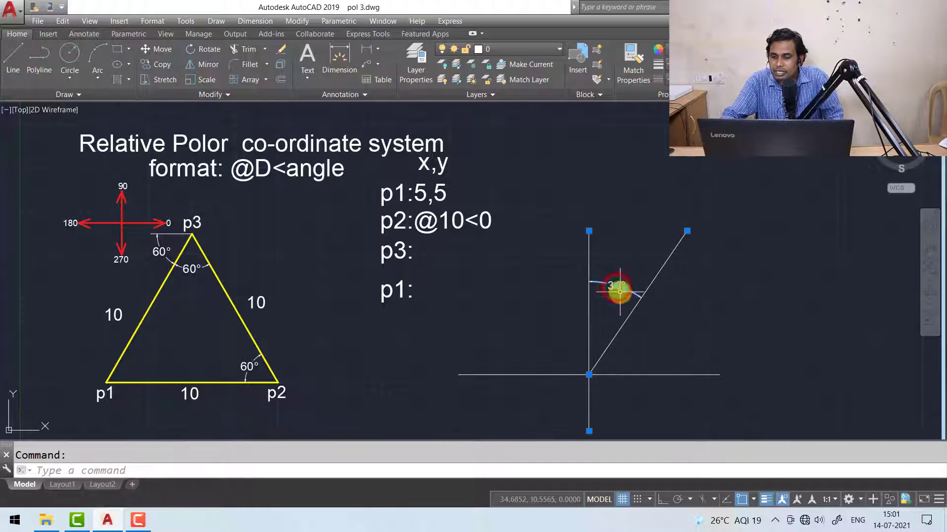
key(Delete)
text(DA)
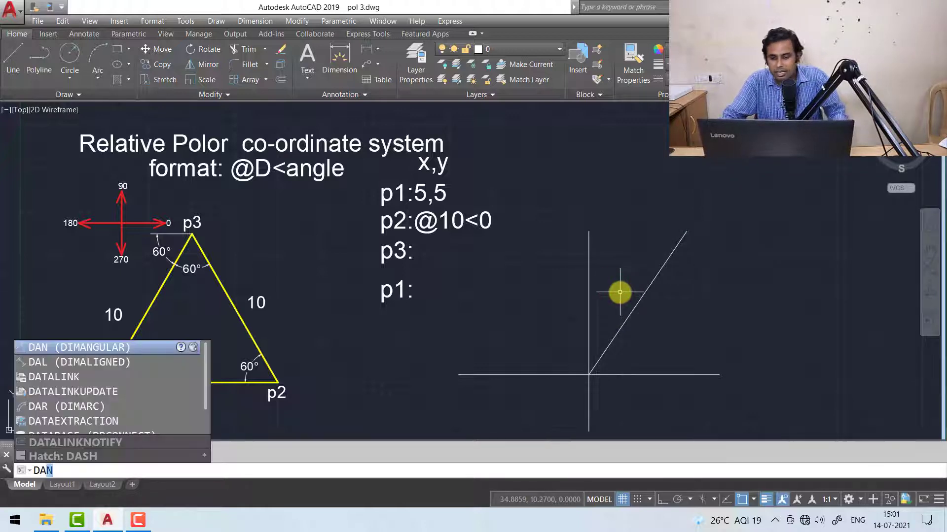
Dimension the 56° angle between the horizontal and diagonal lines, then erase it.
text(n)
key(Return)
click(637, 375)
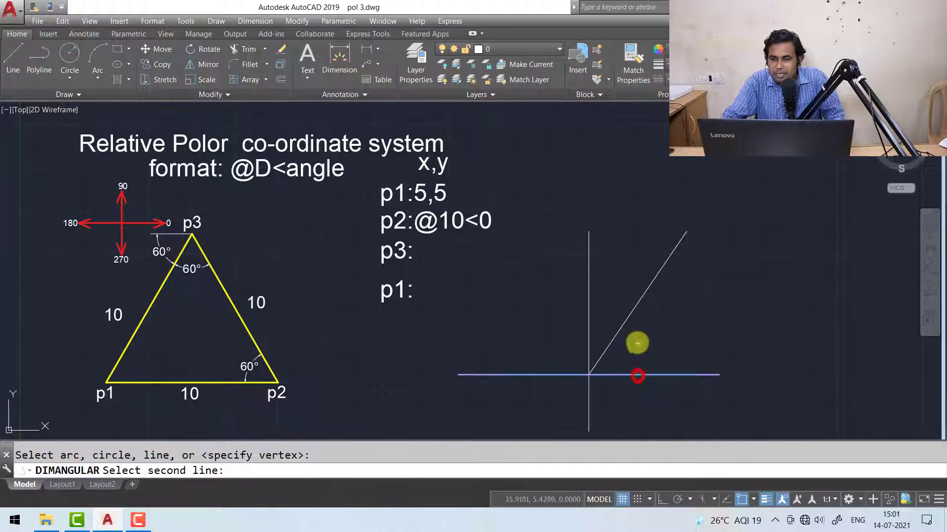
click(626, 318)
click(653, 339)
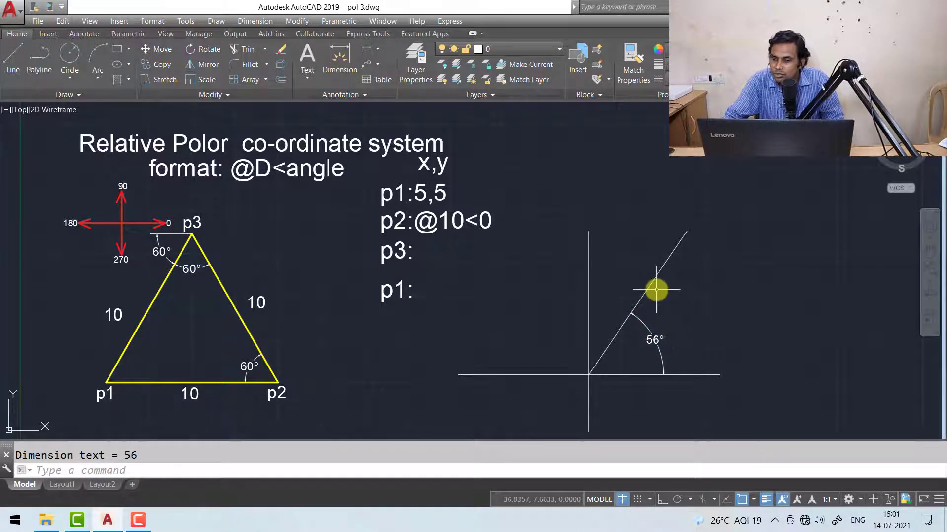
click(661, 296)
click(653, 339)
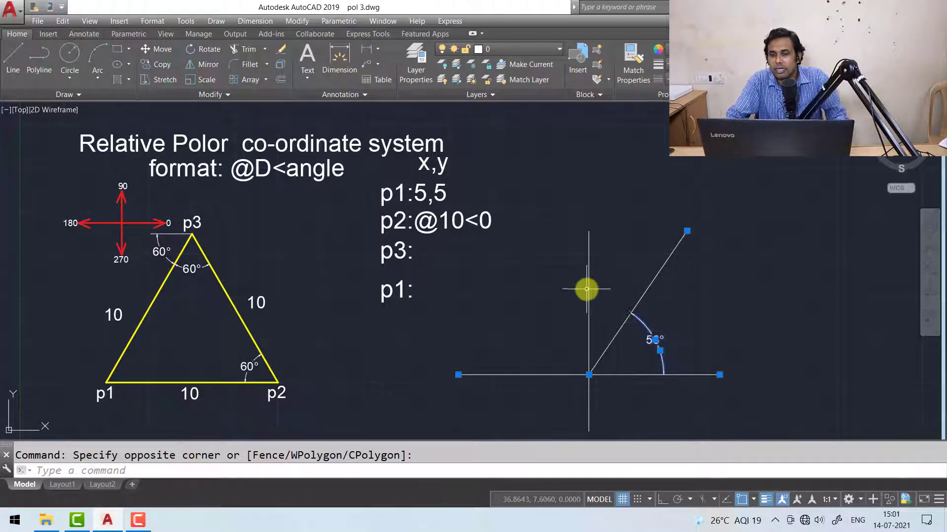
key(Delete)
text(da)
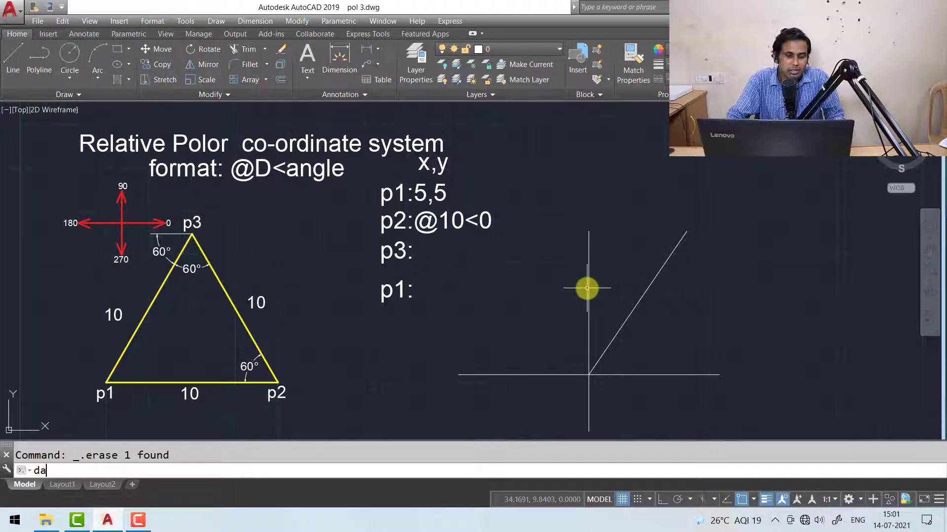
Place the final 34° angular dimension between the vertical and diagonal lines.
key(Return)
click(588, 288)
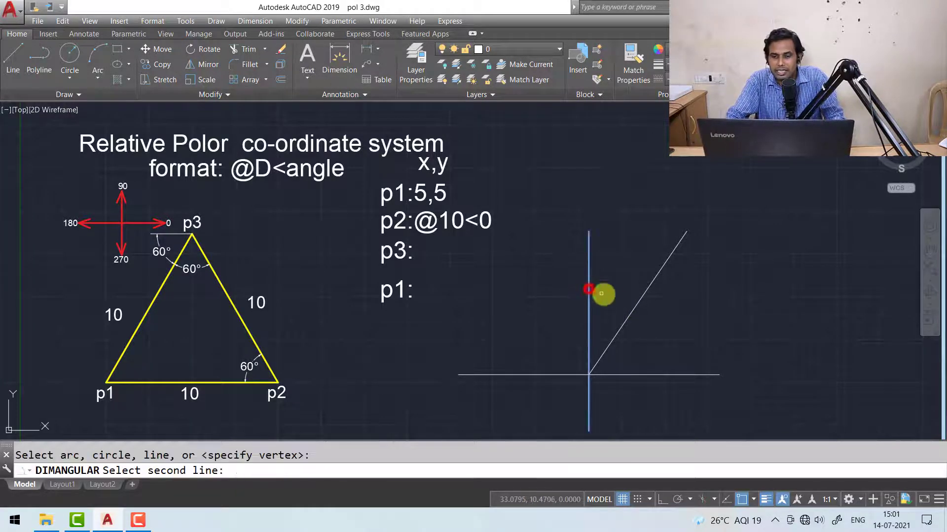
click(635, 309)
click(616, 277)
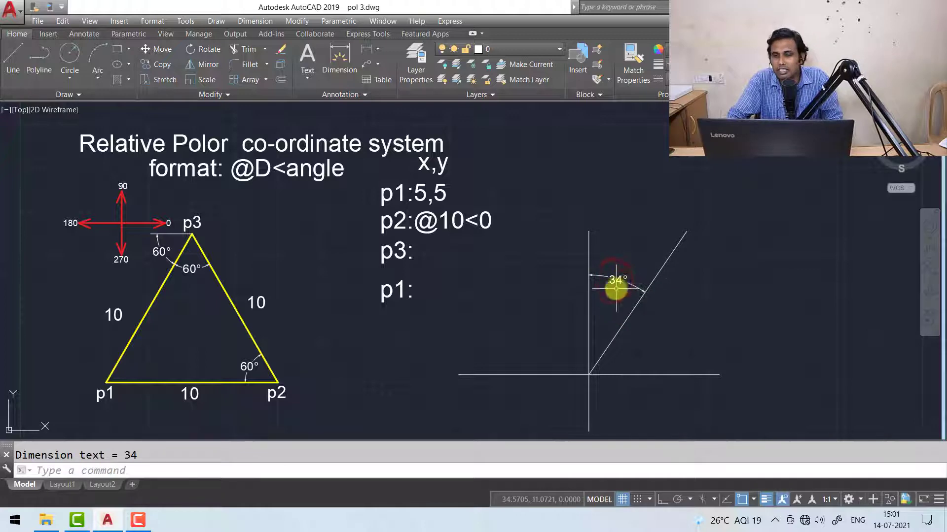
scroll(615, 288, up, 2)
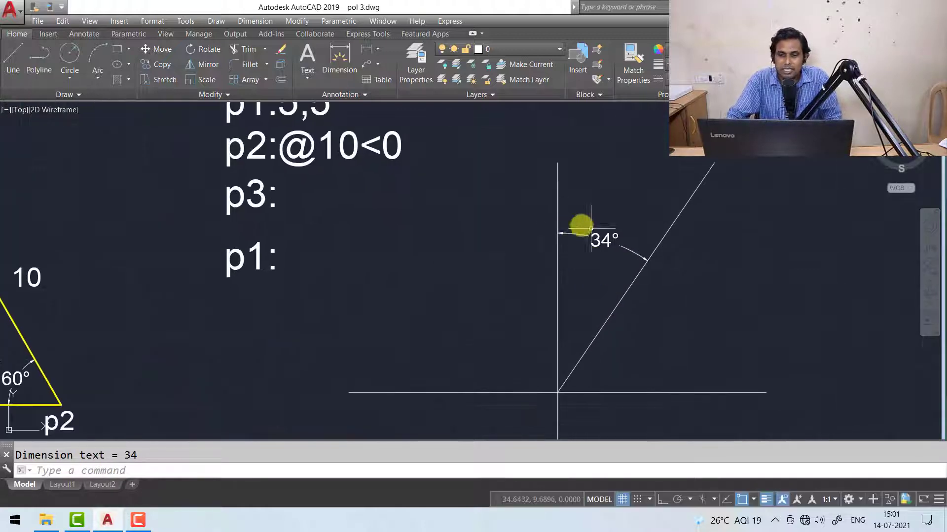
scroll(582, 227, down, 2)
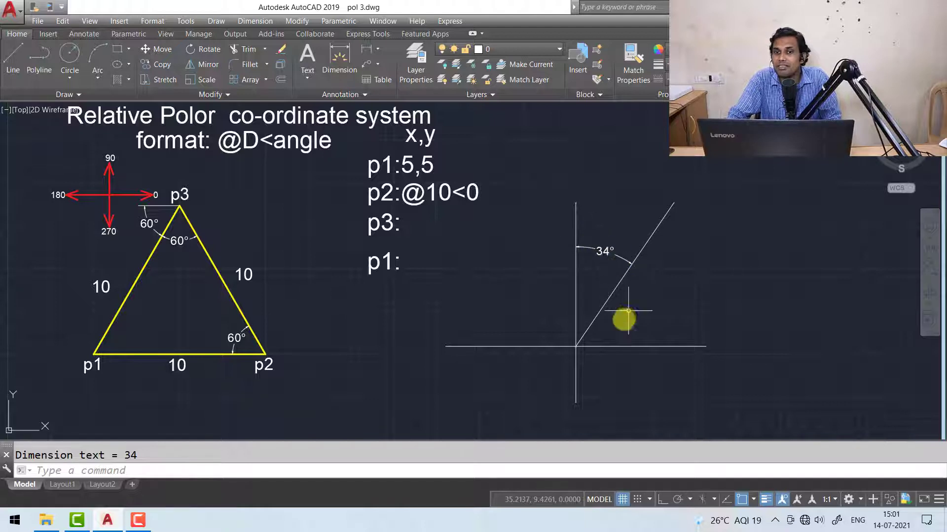
Draw a line rising up-left from the crossing point.
text(l)
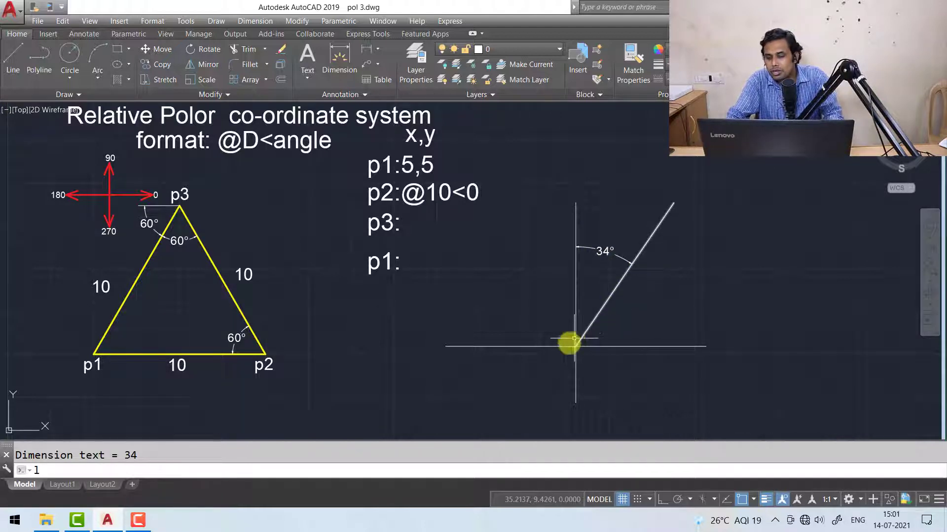
key(Return)
click(575, 345)
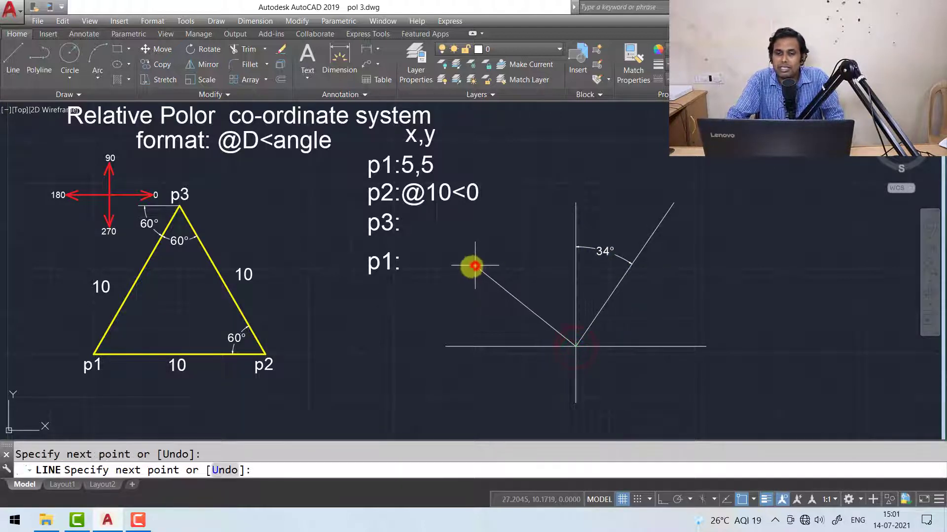
key(Escape)
text(dan)
Dimension the 39° angle between the horizontal line and the new slanted line.
key(Return)
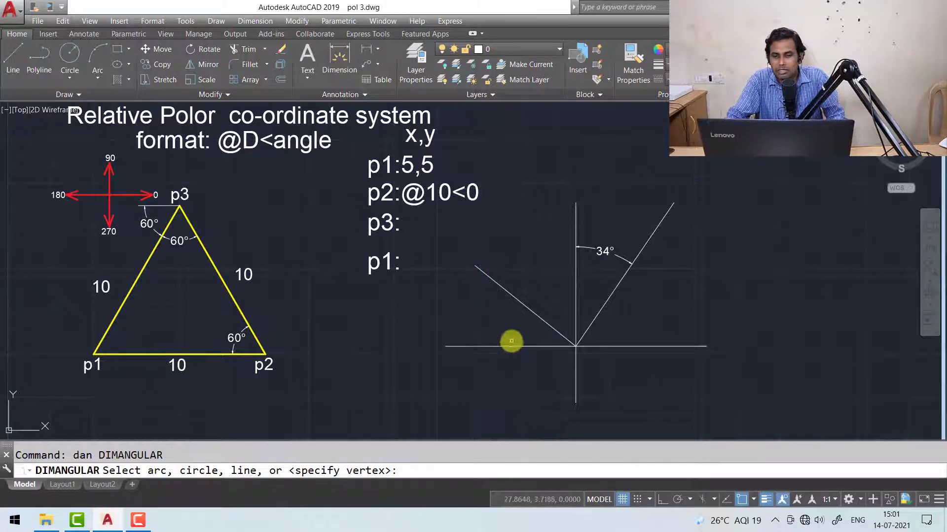
click(512, 347)
click(520, 302)
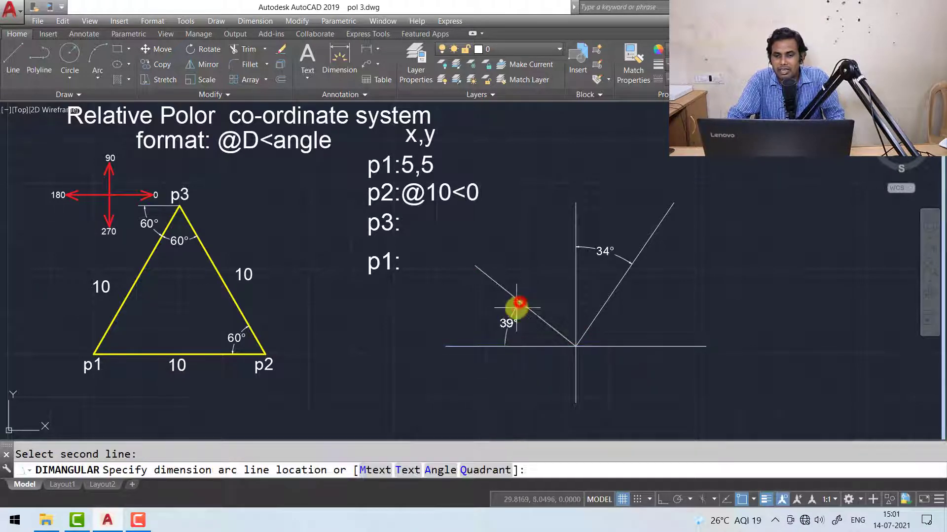
click(507, 326)
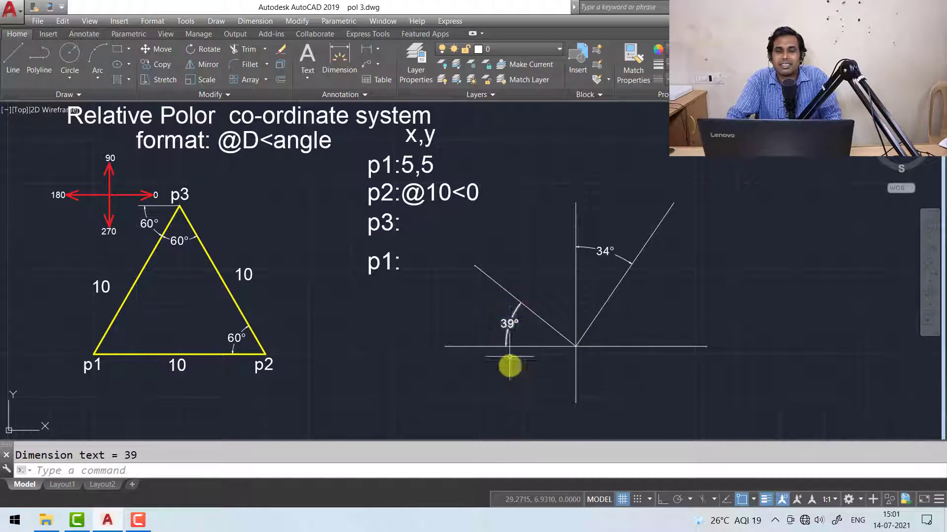
key(Escape)
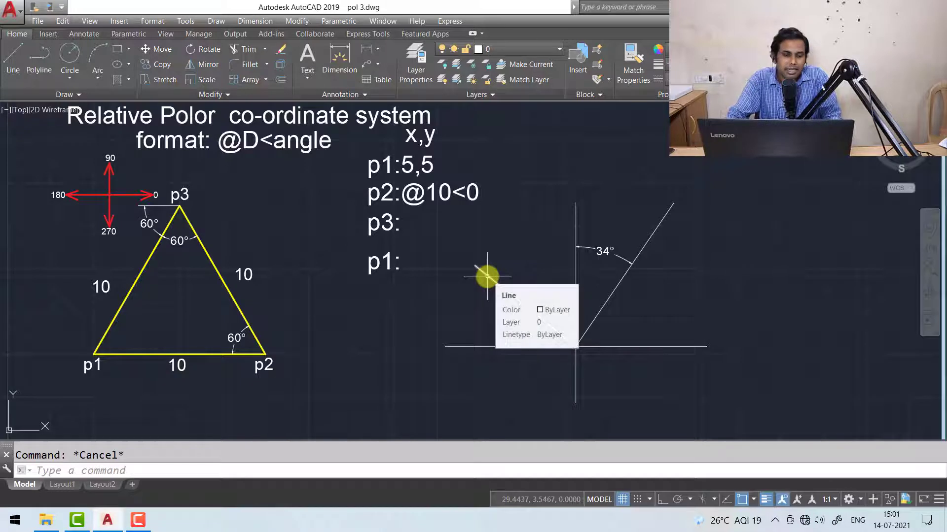
Dimension the 51° angle from the vertical line, then delete the 39° dimension.
text(d li)
text(n)
key(Return)
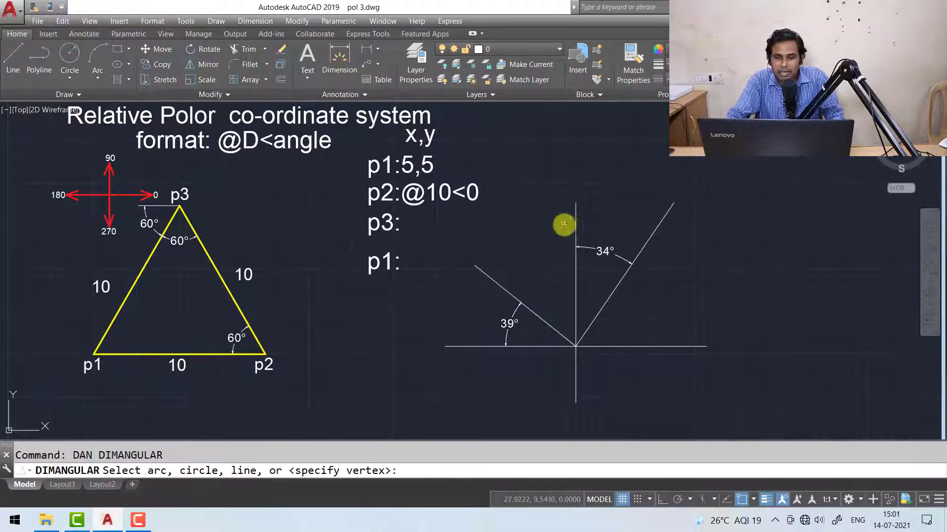
click(576, 228)
click(492, 280)
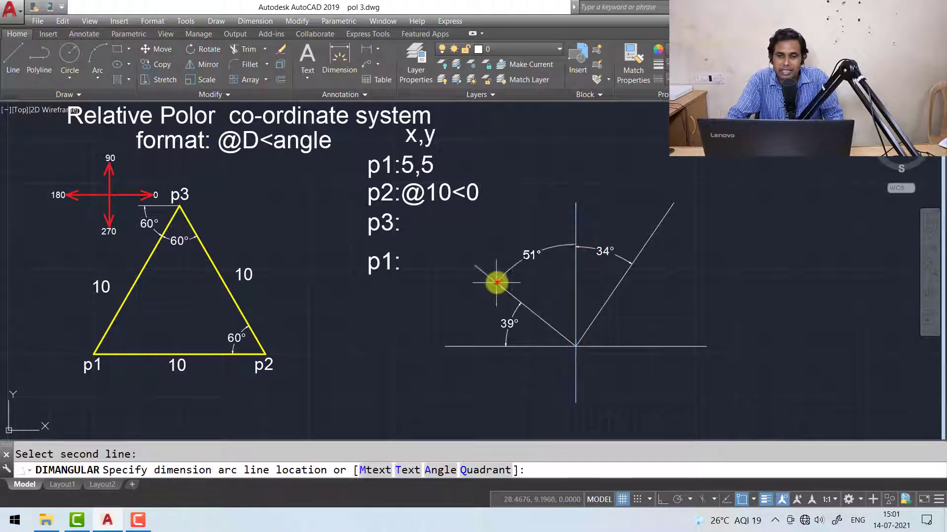
click(514, 267)
key(Escape)
click(508, 323)
key(Delete)
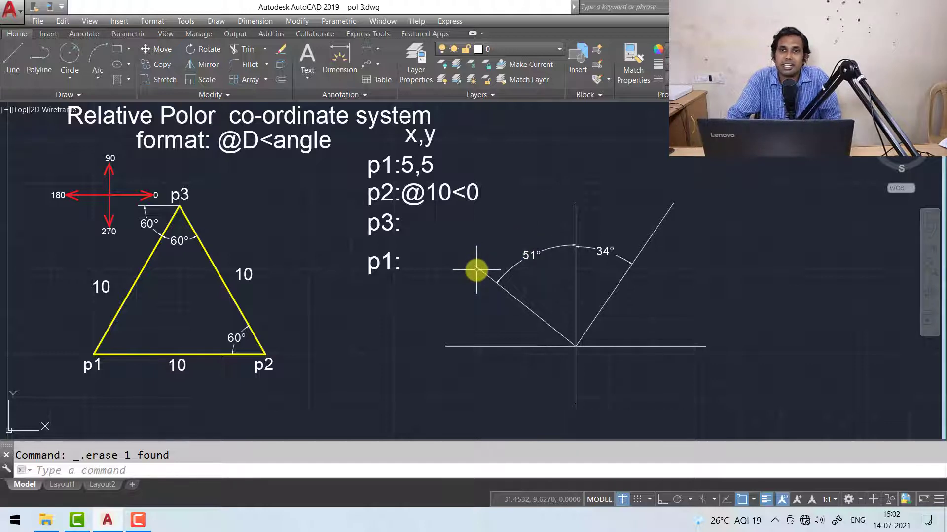
Window-select and erase the six practice lines and angle dimensions, then recentre the view.
click(685, 265)
click(439, 384)
click(591, 243)
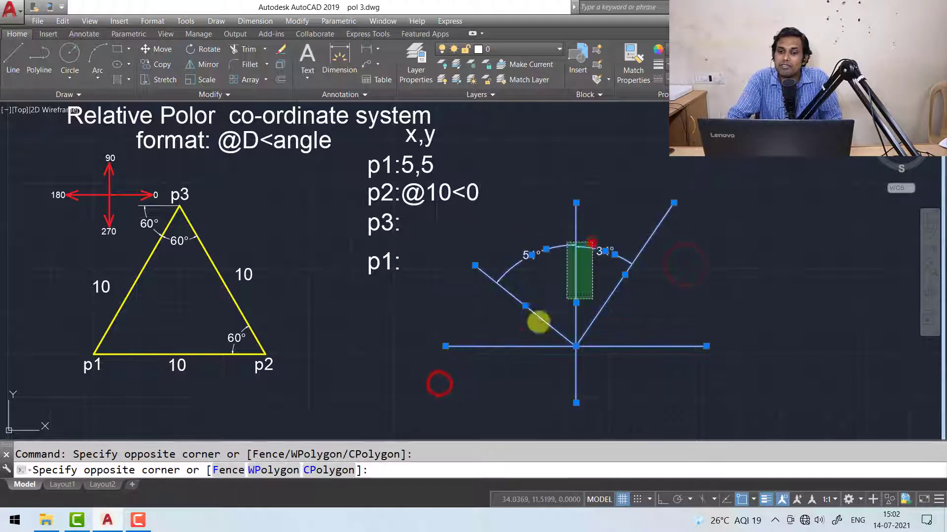
click(465, 376)
click(612, 294)
click(699, 307)
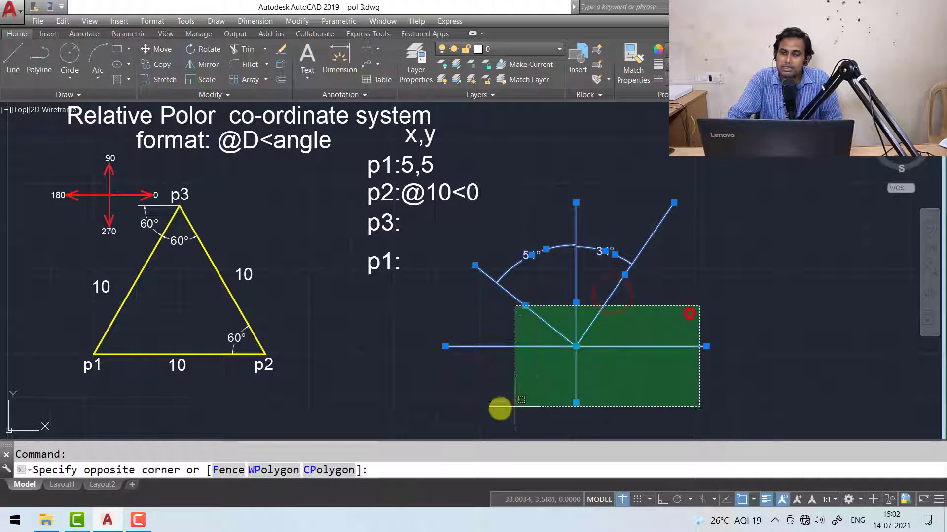
click(490, 411)
key(Delete)
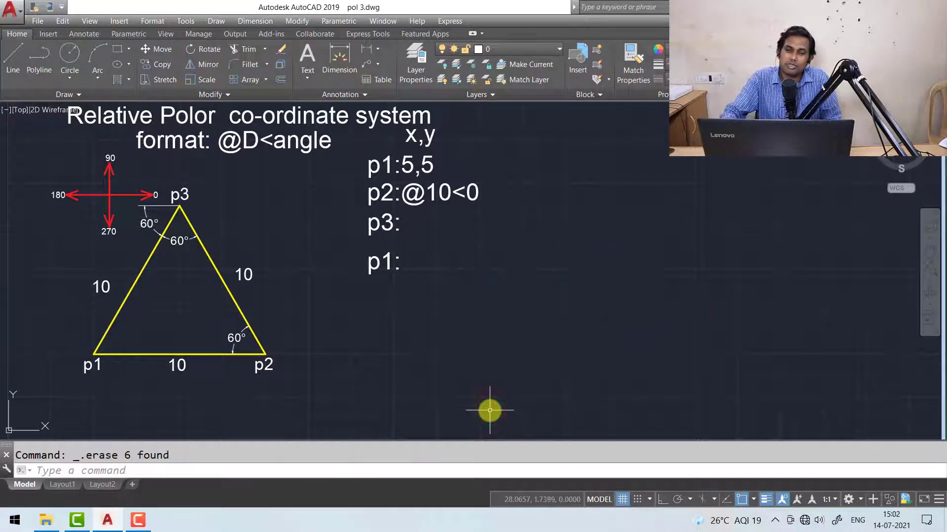
middle_drag(159, 310, 171, 323)
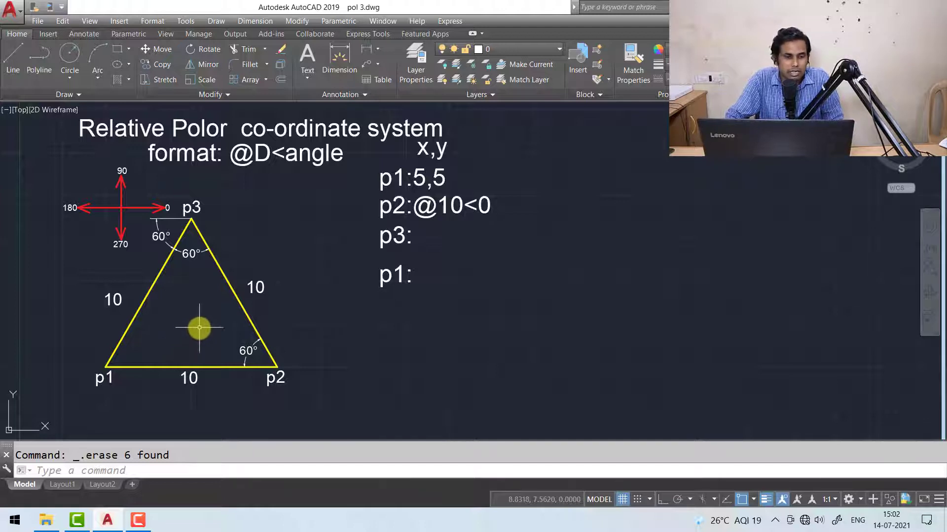
middle_drag(199, 329, 213, 342)
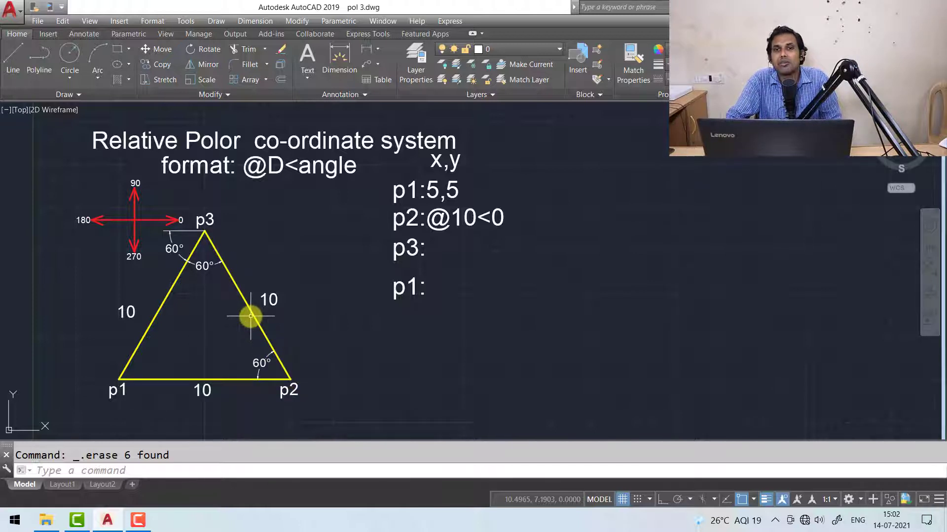
text(ed)
key(Return)
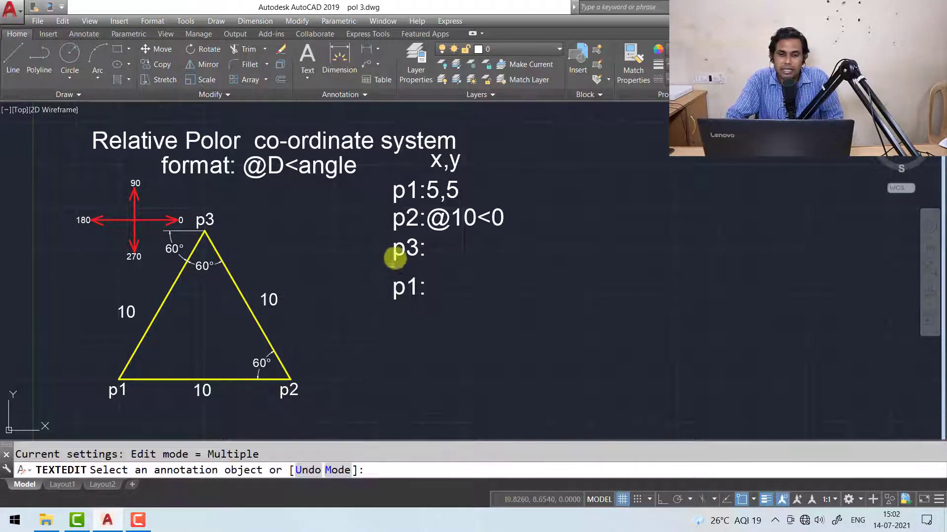
click(406, 251)
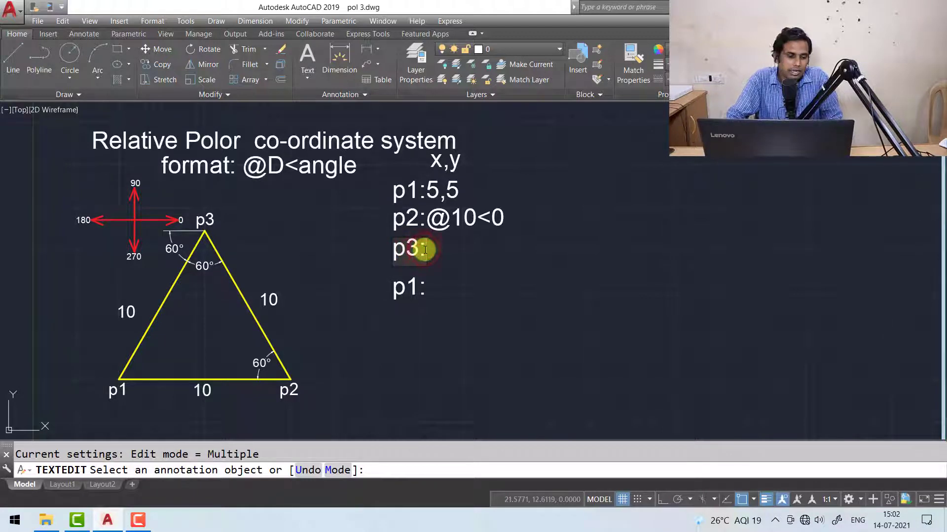
text(@10)
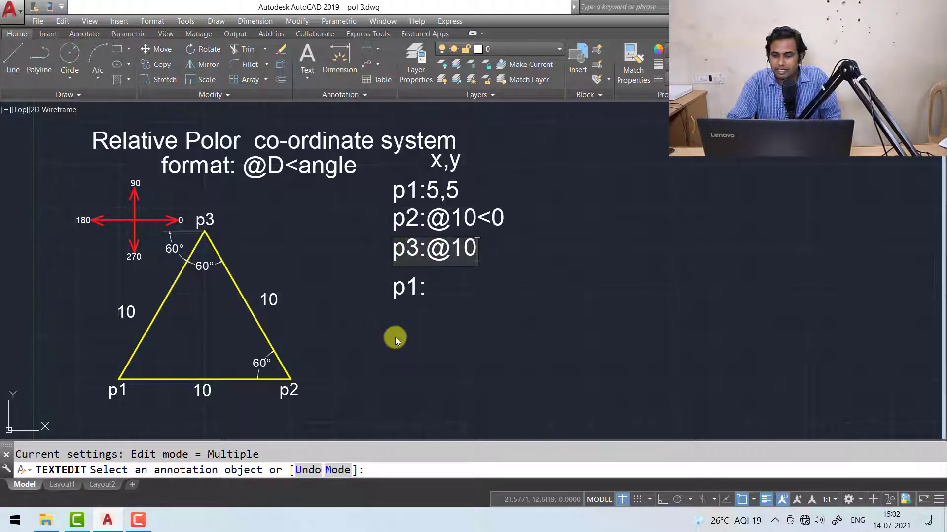
text(<120)
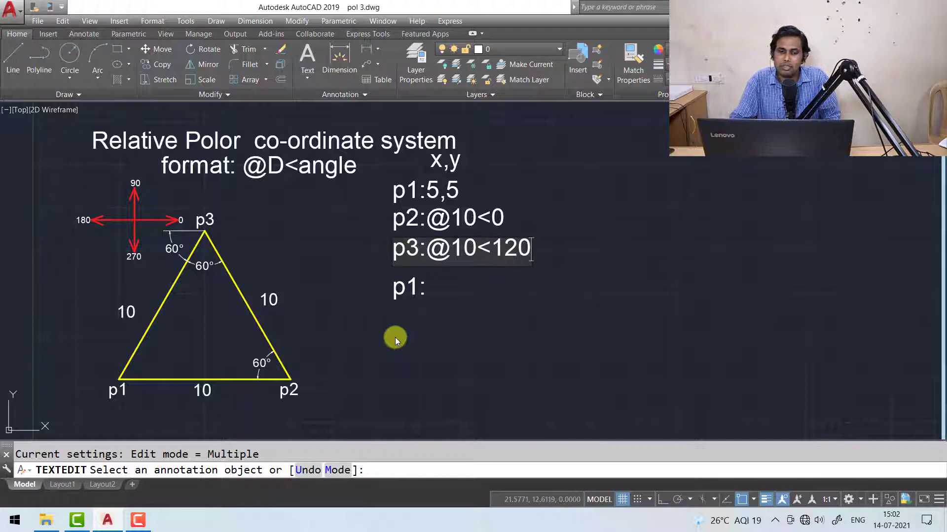
key(Return)
key(Escape)
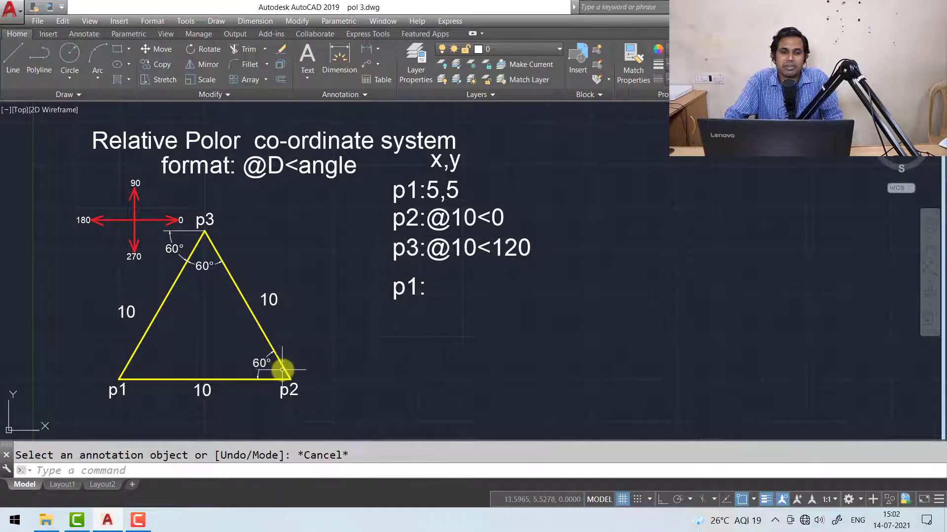
scroll(228, 296, up, 2)
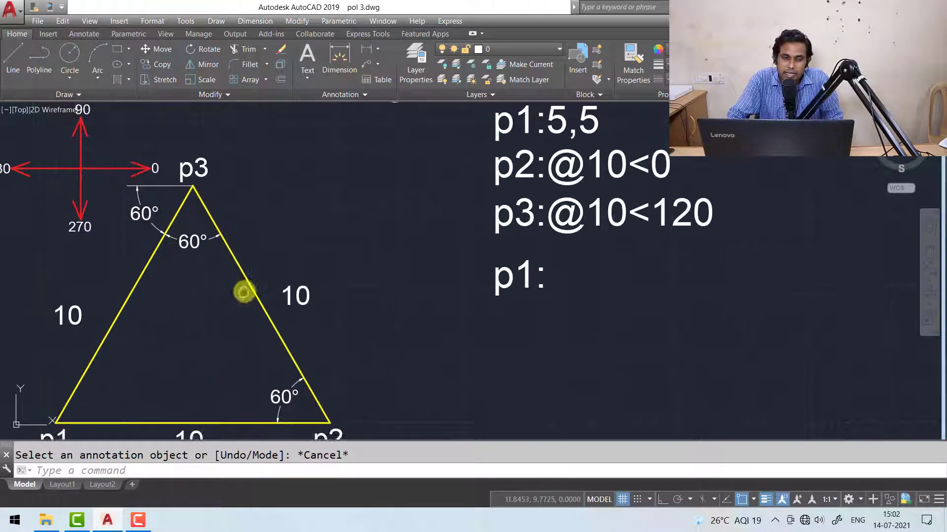
scroll(288, 291, down, 2)
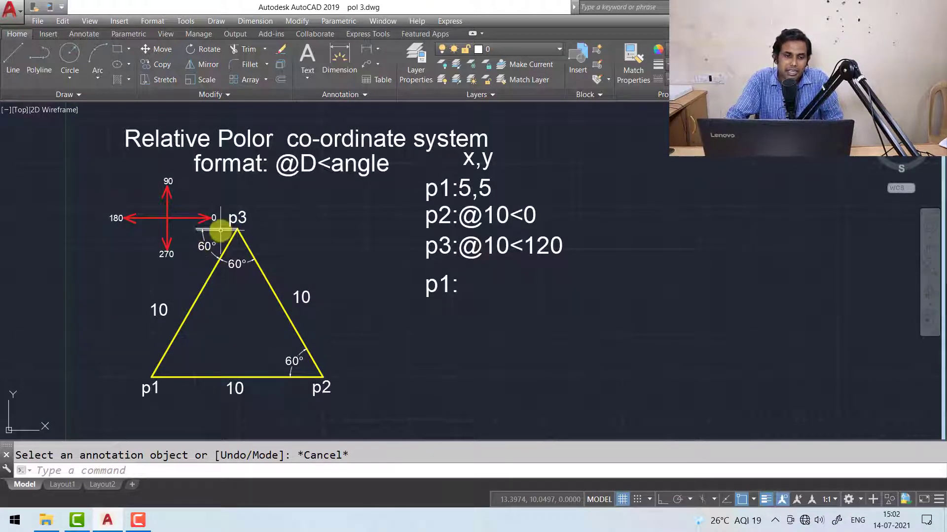
scroll(216, 234, up, 2)
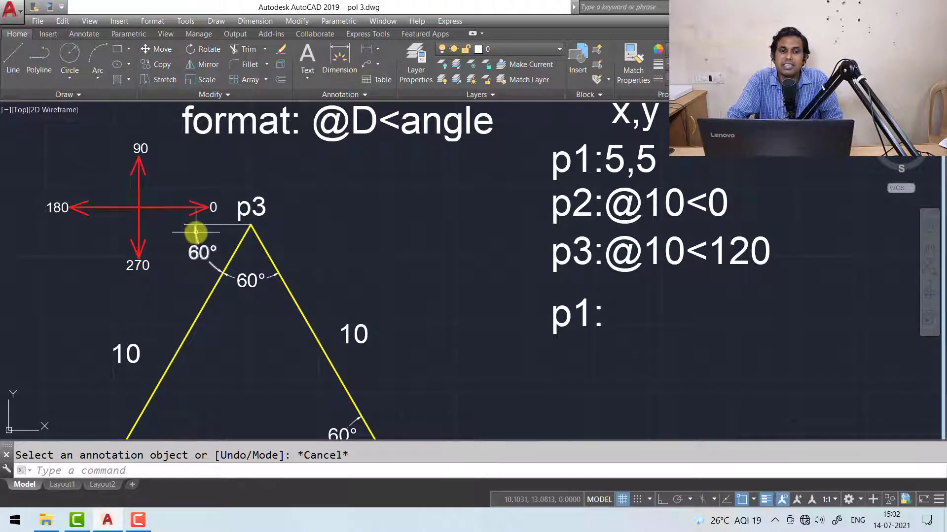
scroll(234, 285, down, 2)
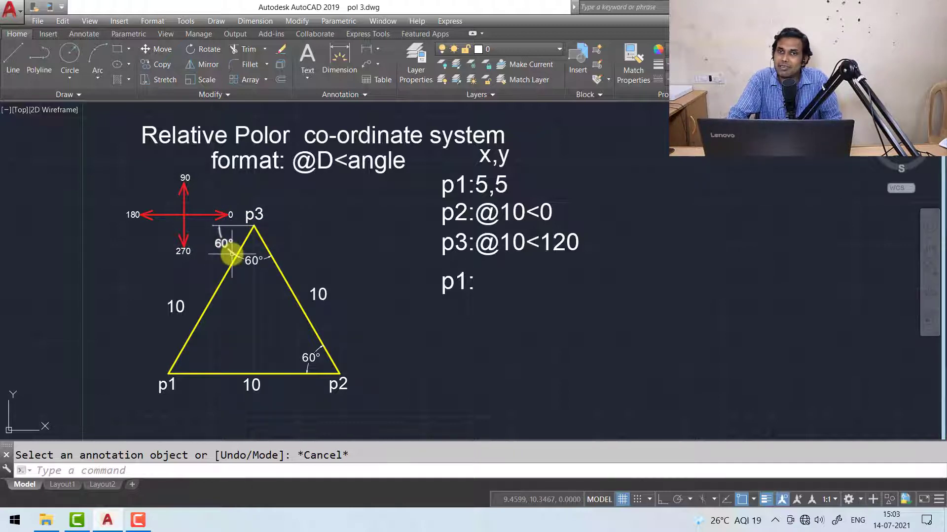
middle_drag(262, 285, 260, 292)
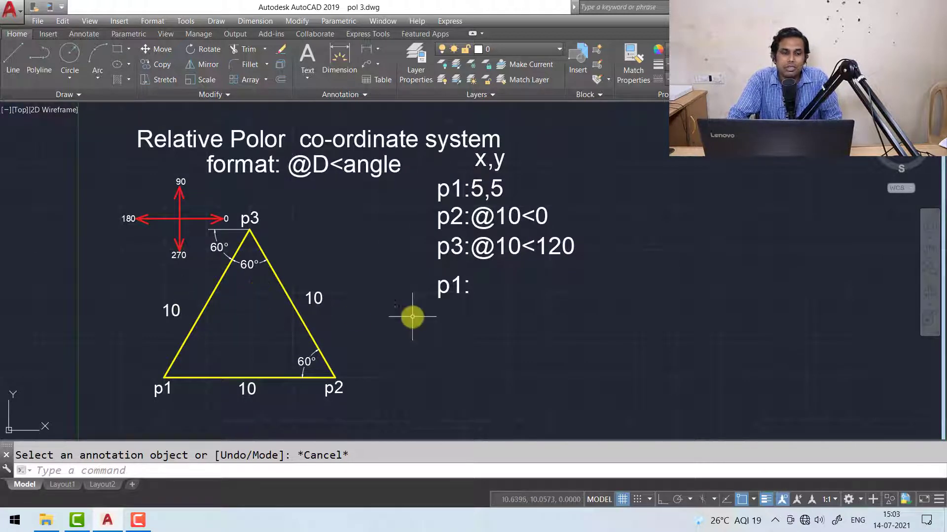
text(ed)
key(Return)
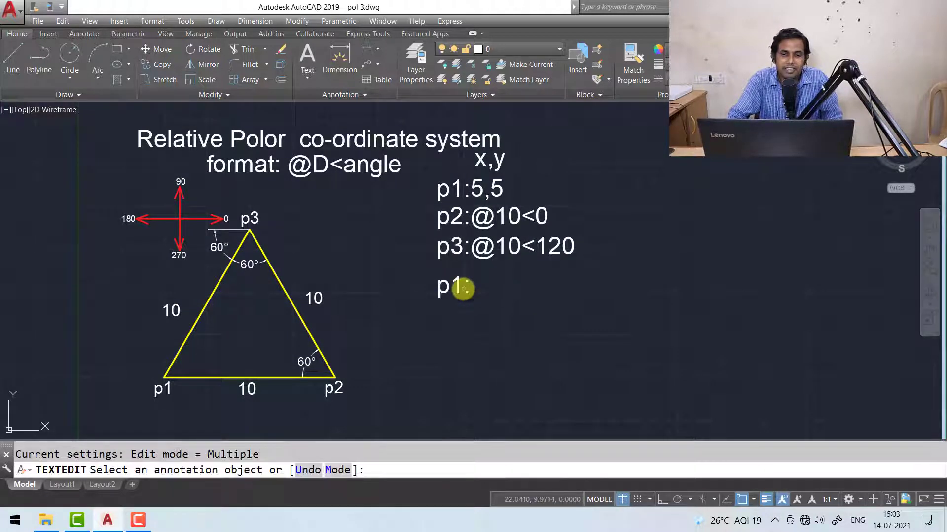
click(472, 287)
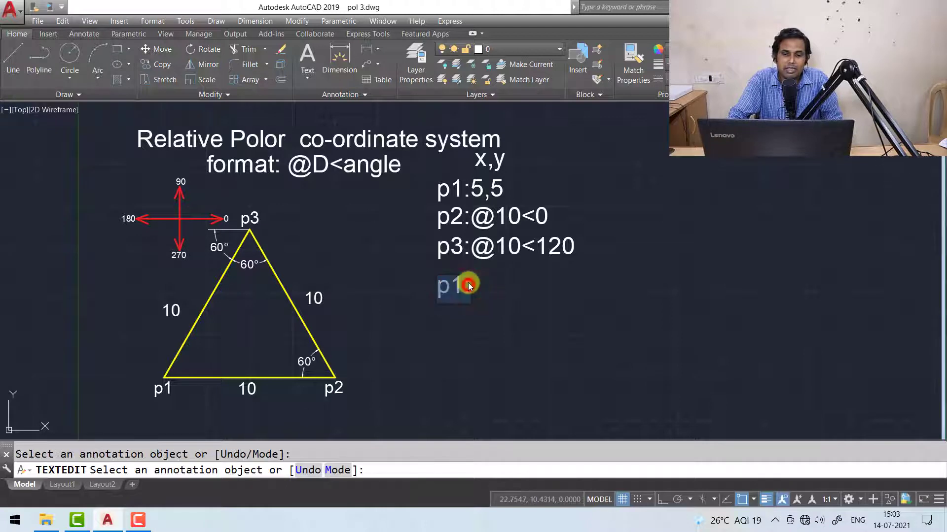
text(@)
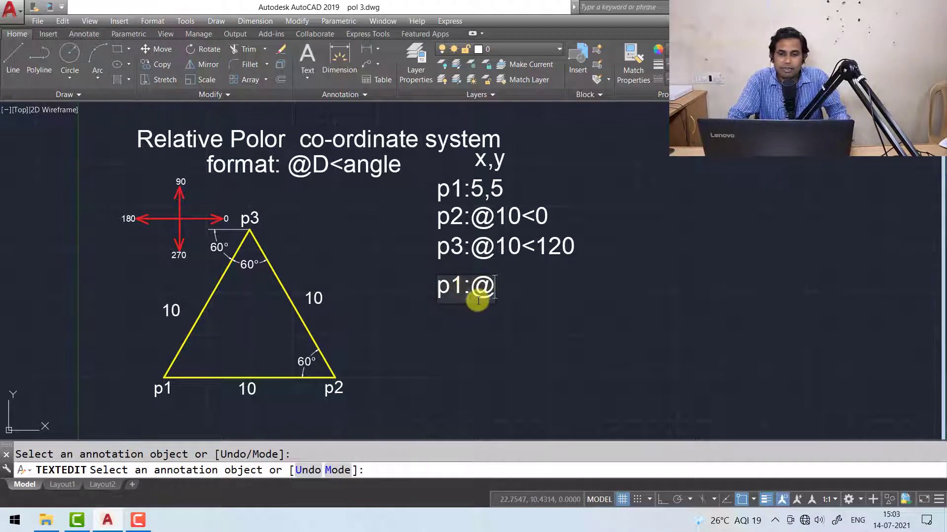
text(10<)
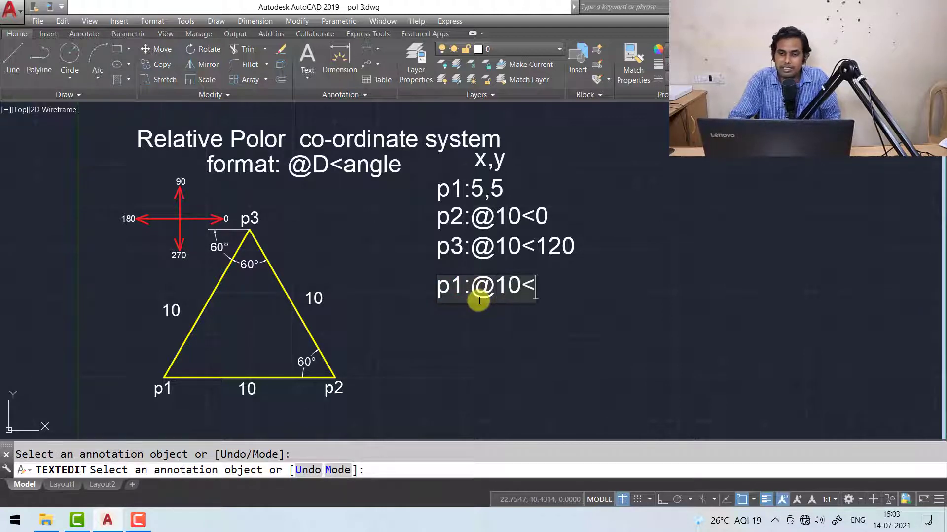
text(240)
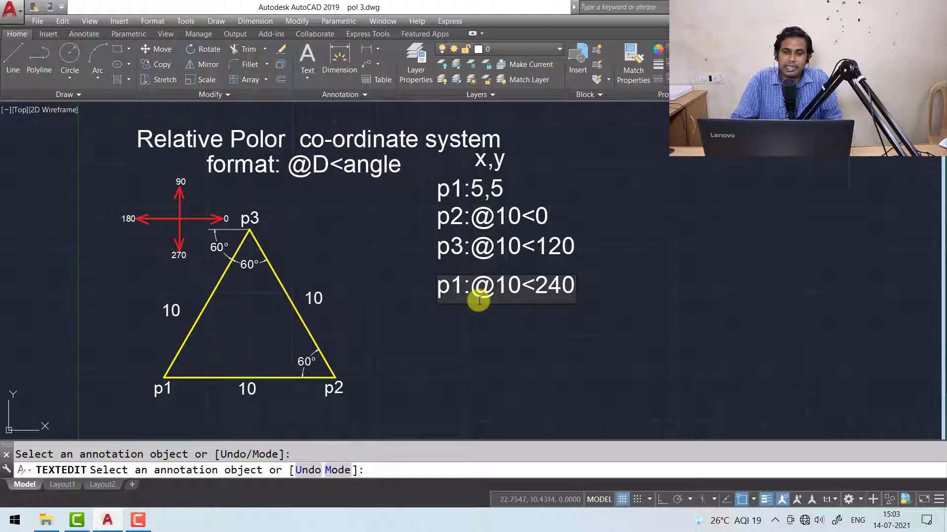
key(Escape)
key(Escape)
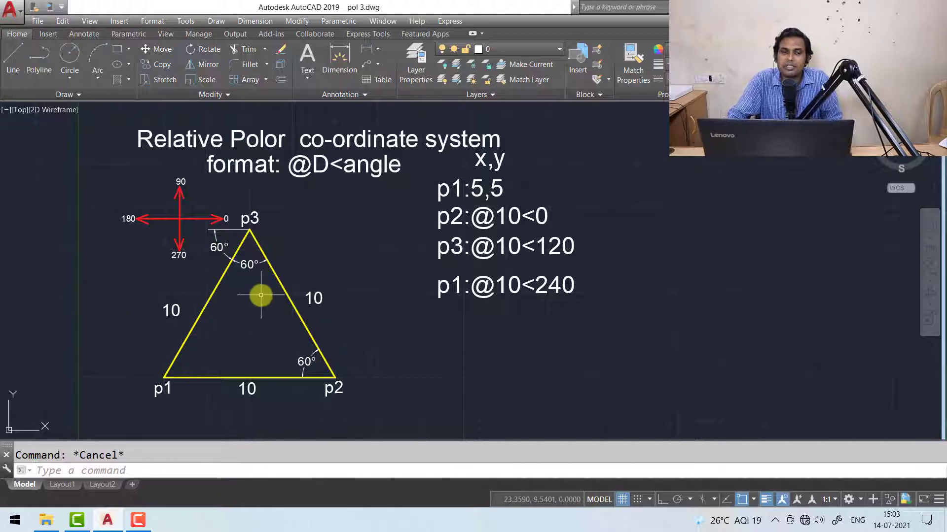
Move the yellow triangle and its labels to the right, beneath the coordinate list.
middle_drag(259, 326, 250, 329)
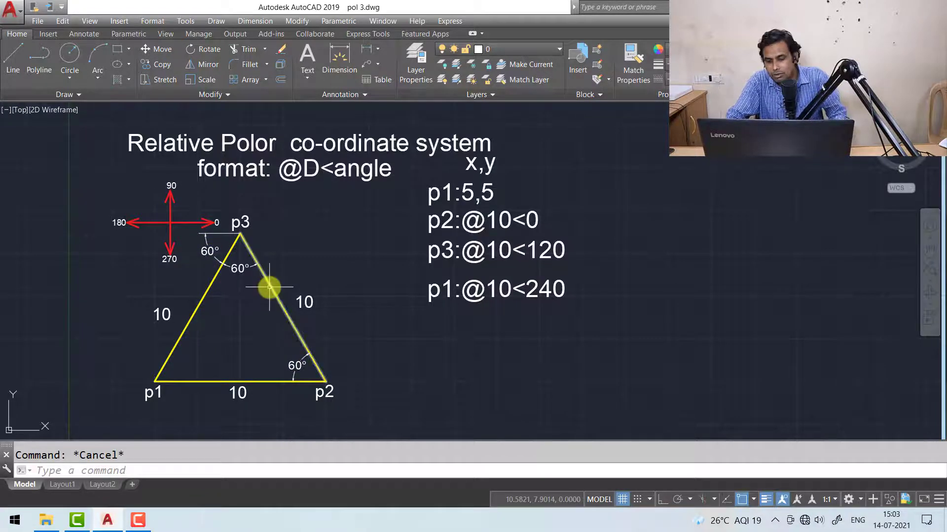
text(m)
key(Return)
click(319, 194)
click(231, 291)
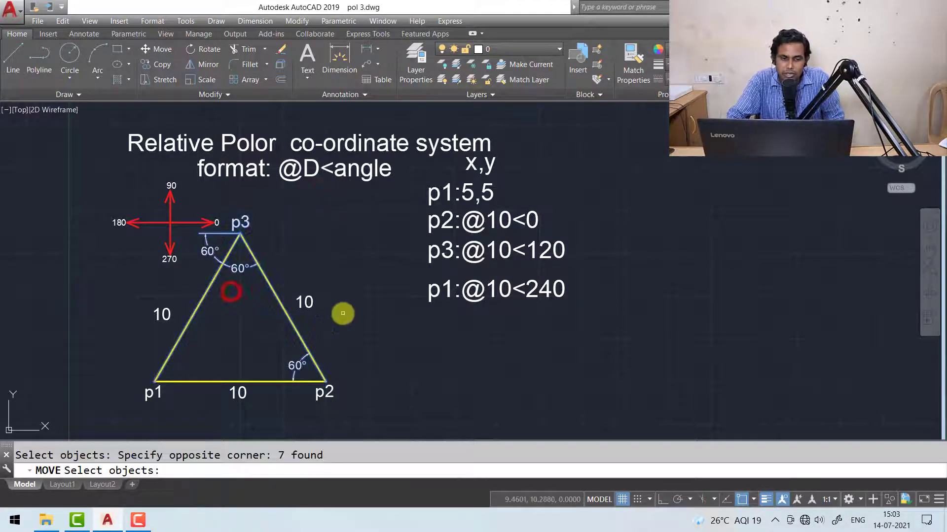
click(342, 315)
click(148, 409)
key(Return)
click(226, 299)
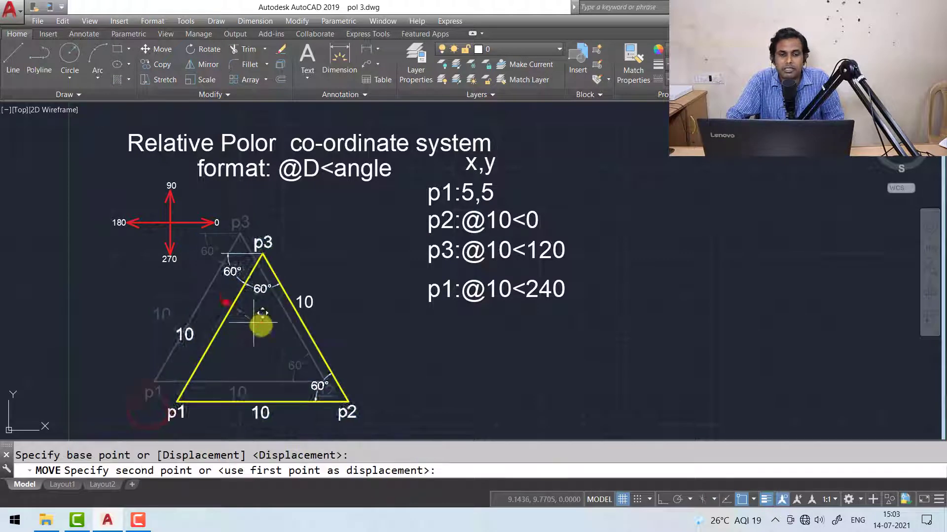
click(611, 334)
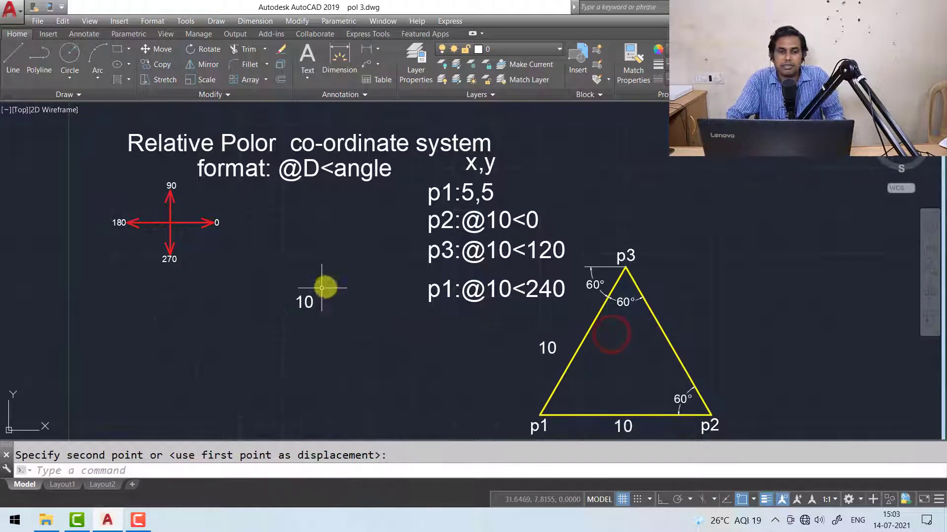
Move the stray 10 label beside the triangle's right side.
click(345, 283)
click(261, 343)
text(m)
key(Return)
click(338, 325)
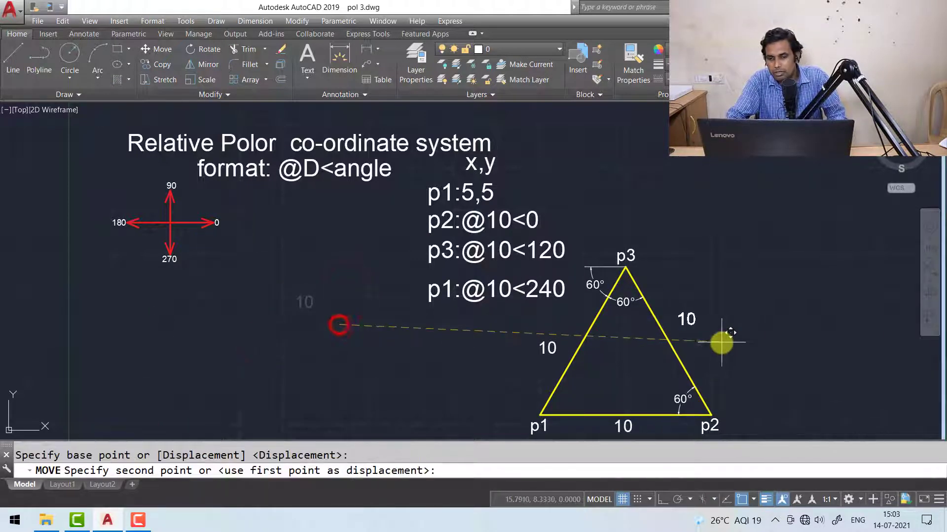
click(710, 347)
key(Escape)
text(l)
key(Return)
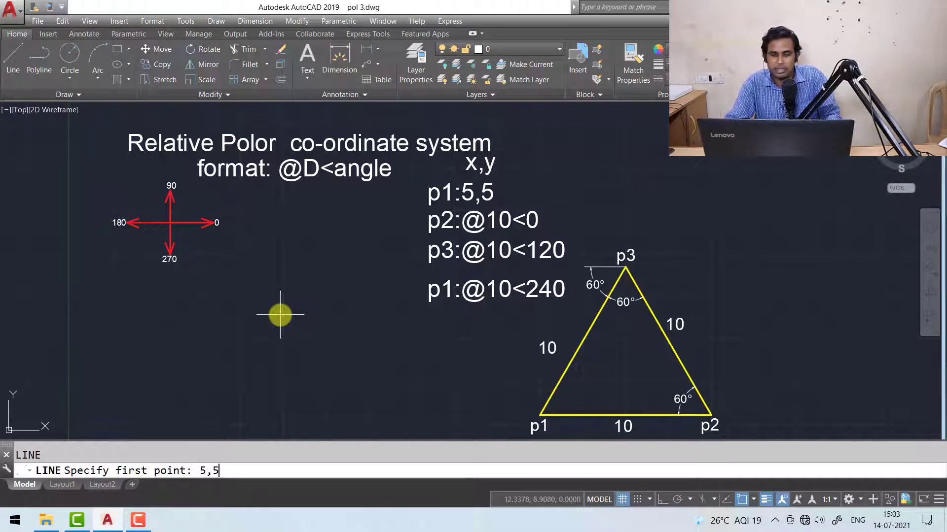
key(Return)
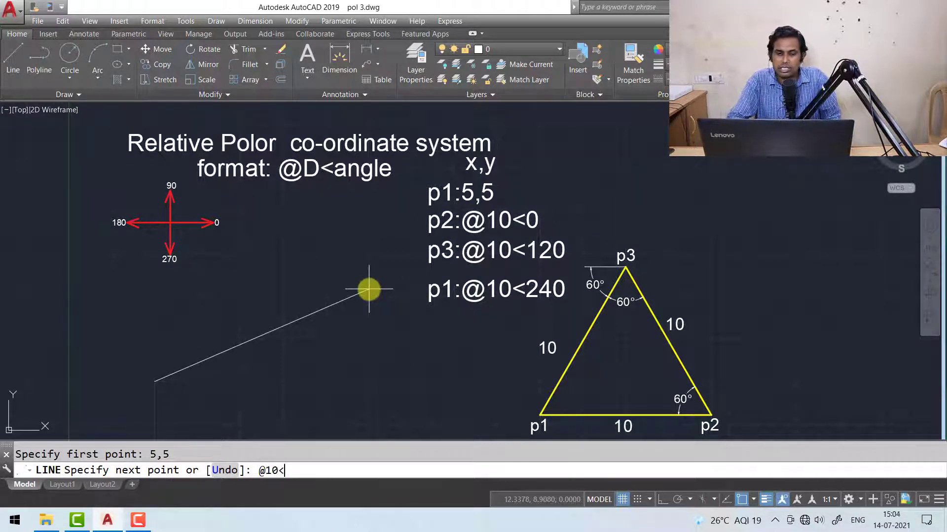
text(0)
key(Return)
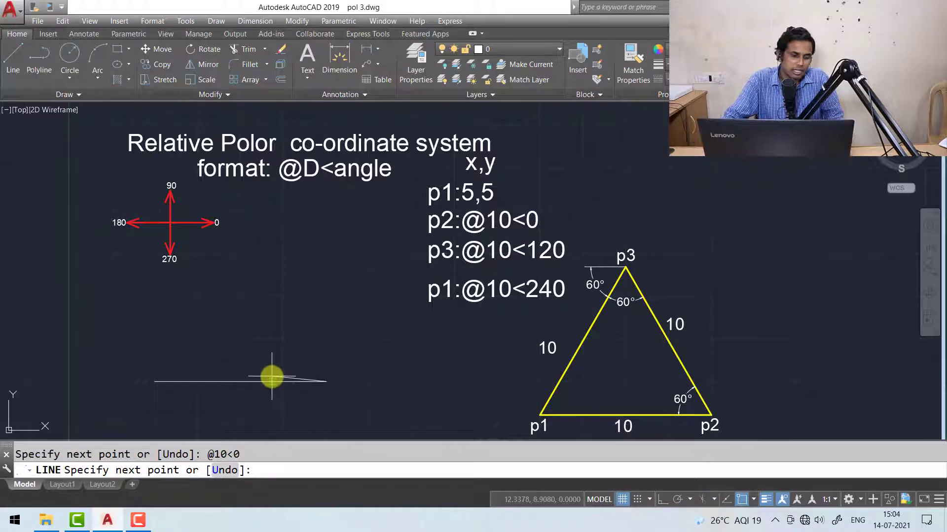
text(@10<120)
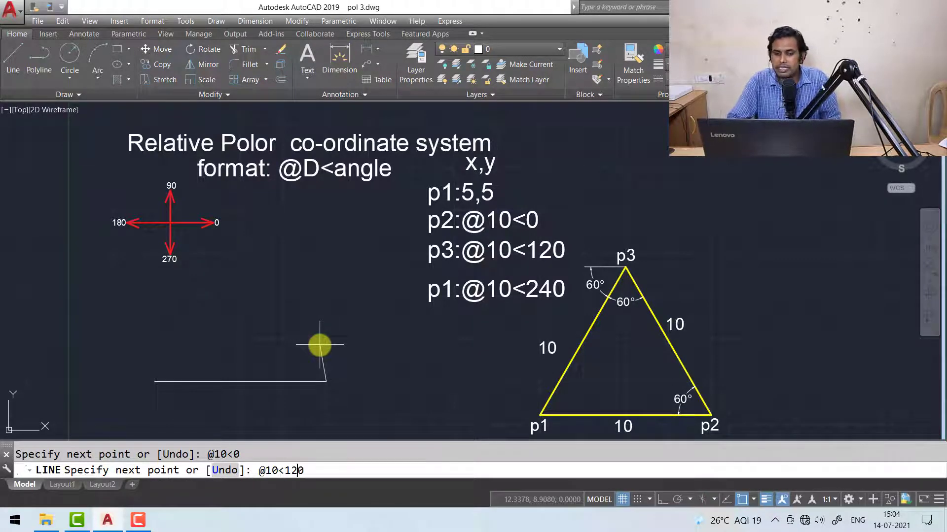
key(Return)
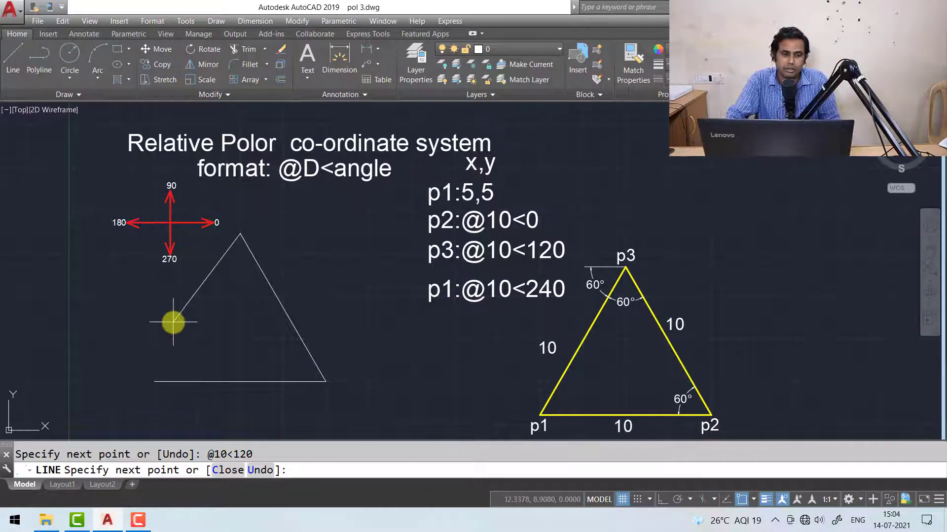
text(@10<240)
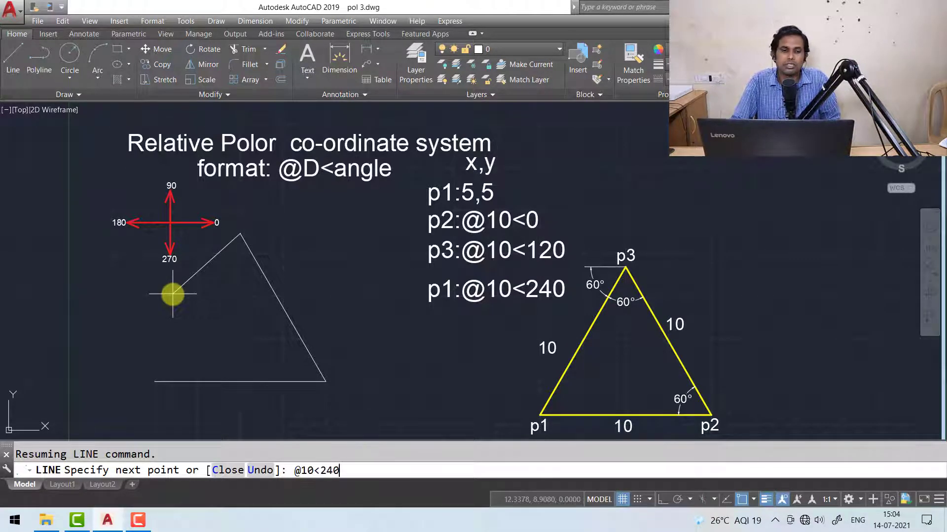
key(Return)
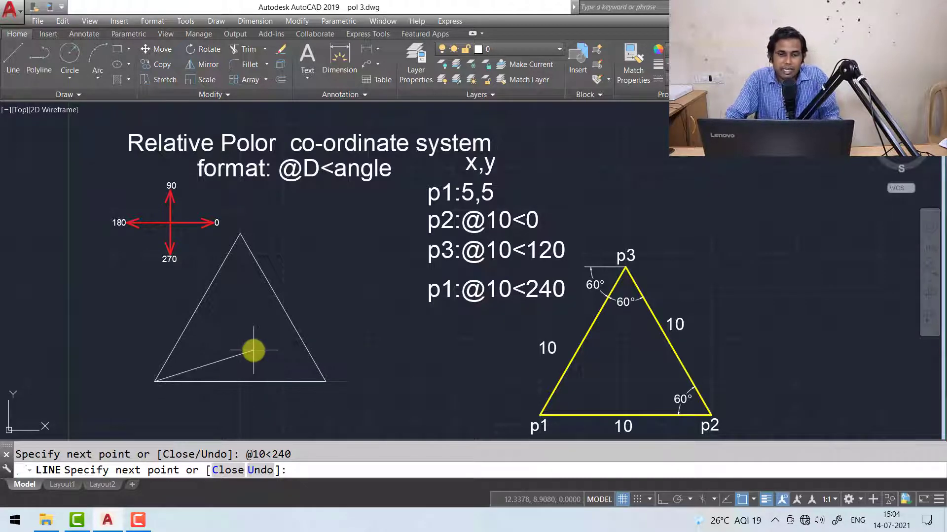
key(Escape)
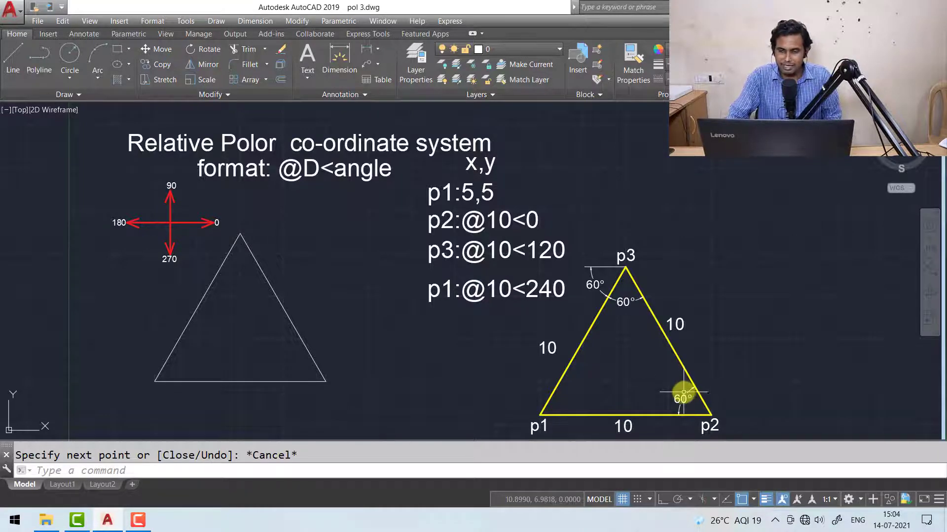
middle_drag(648, 386, 648, 382)
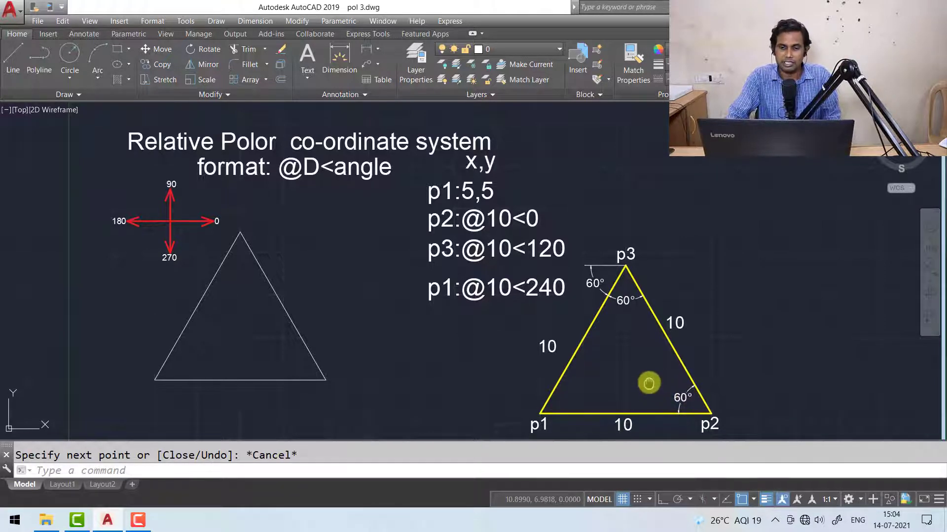